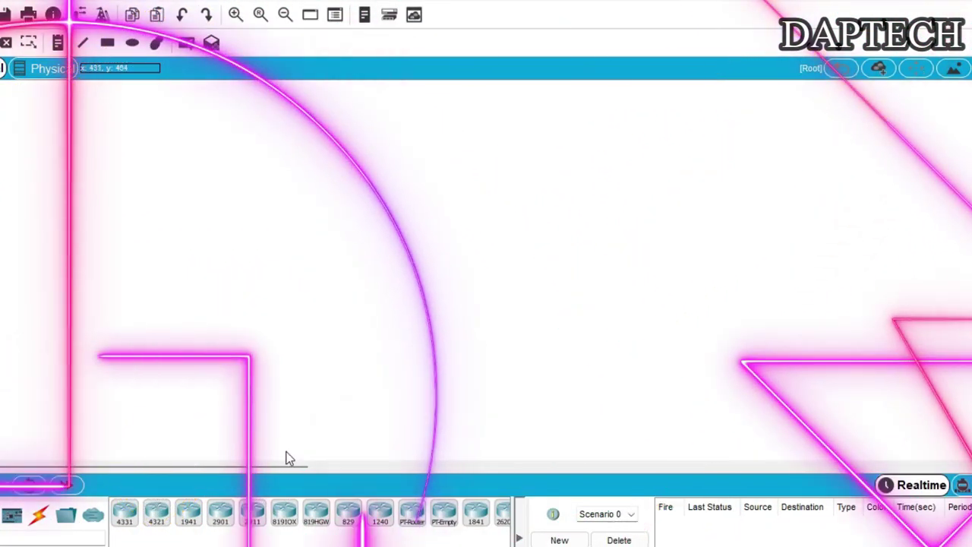
Place a 2901 router, a server and a 2950-24 switch, then arrange Router0, Switch0 and Server0.
left_click_drag(221, 513, 410, 145)
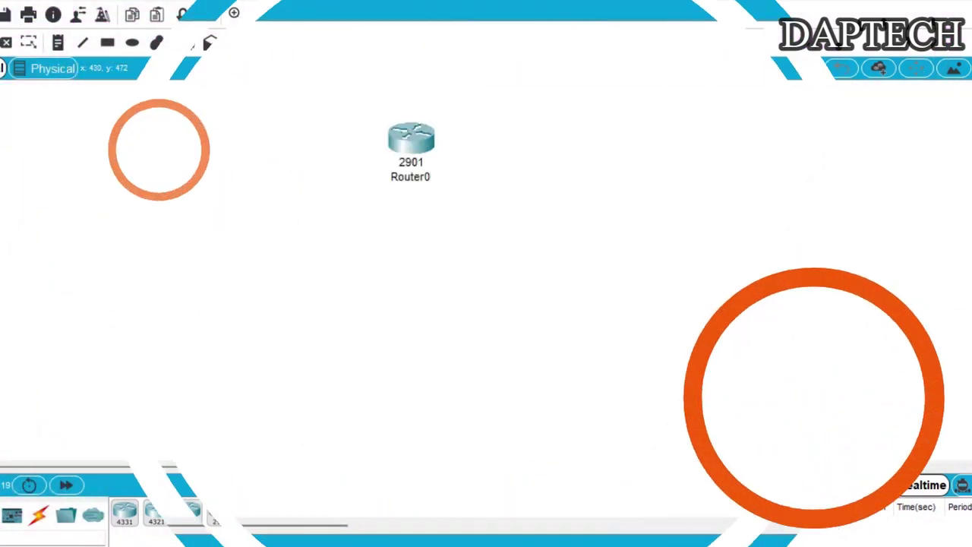
left_click_drag(288, 531, 168, 262)
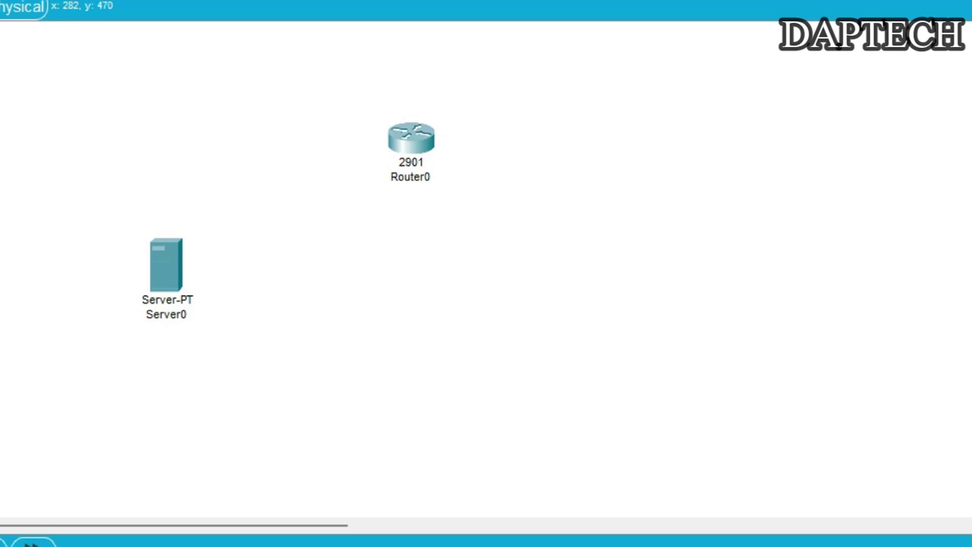
left_click_drag(428, 301, 399, 285)
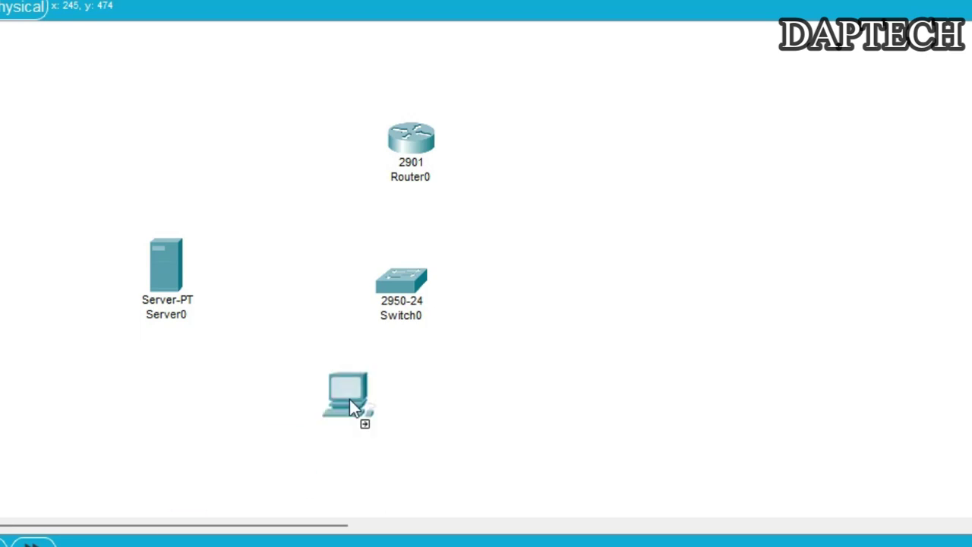
left_click_drag(416, 142, 472, 138)
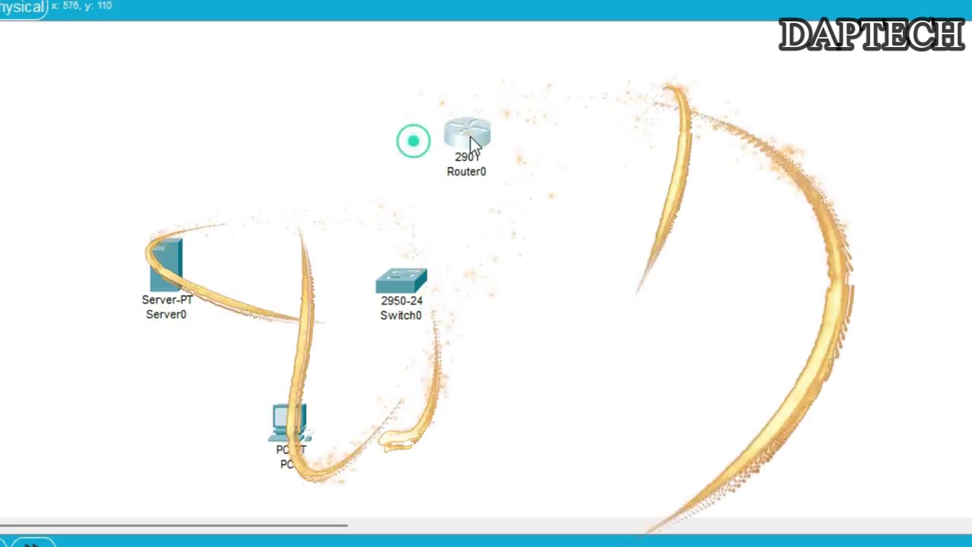
left_click_drag(400, 276, 393, 262)
left_click_drag(171, 282, 150, 259)
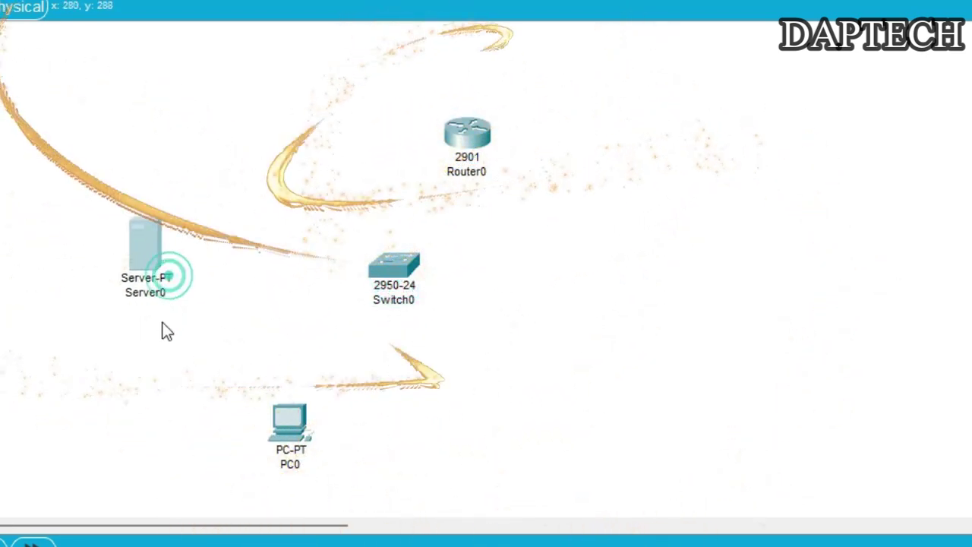
Rename Server0 to 'NTP Server' and cable it to Switch0.
left_click(147, 295)
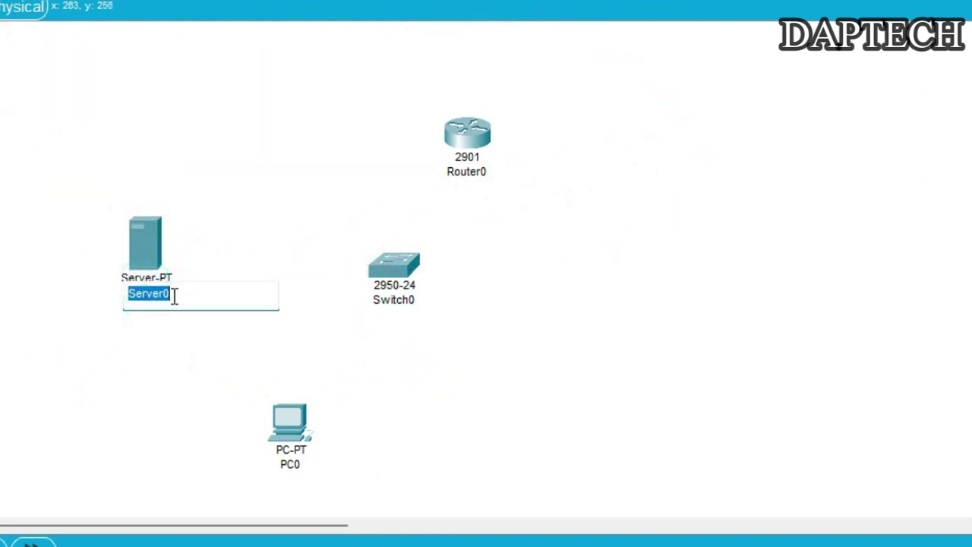
left_click(174, 296)
key("Home")
type("NTP")
left_click(210, 299)
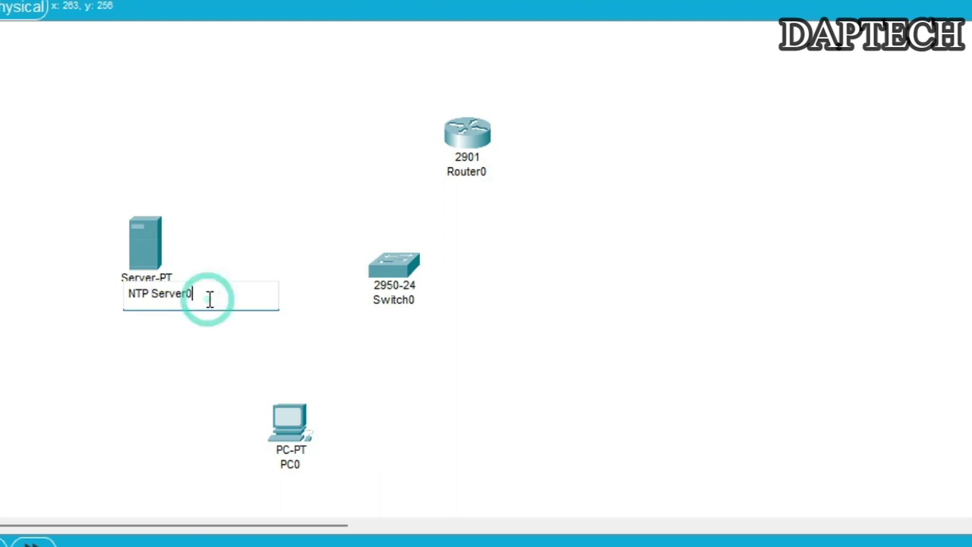
key("BackSpace")
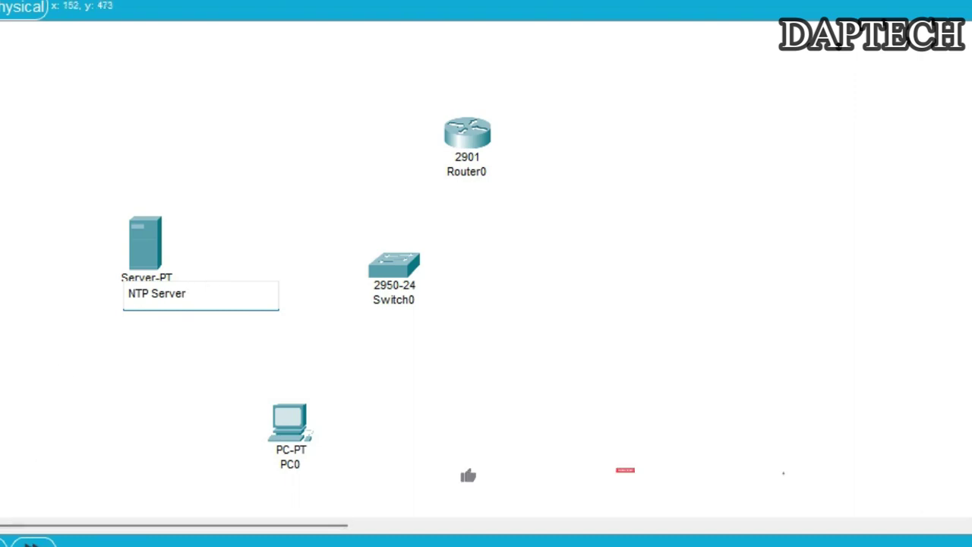
key("Return")
left_click(138, 273)
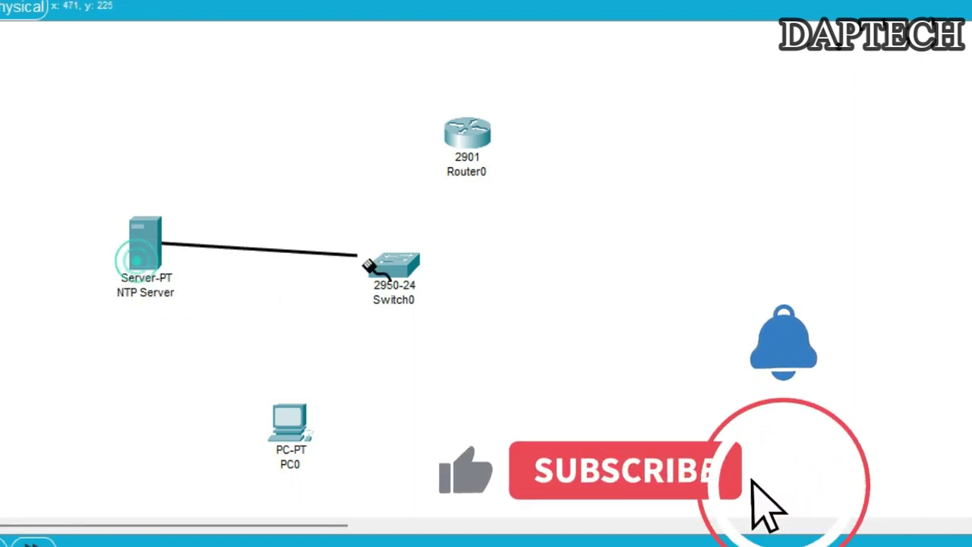
left_click(372, 262)
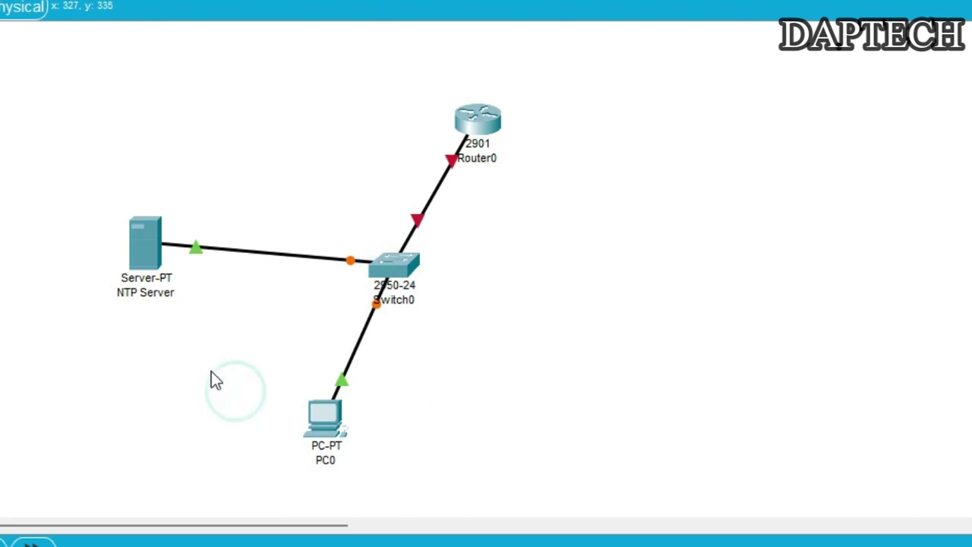
Shift the NTP Server left and add a '192.168.10.0' network label note.
left_click_drag(153, 250, 131, 249)
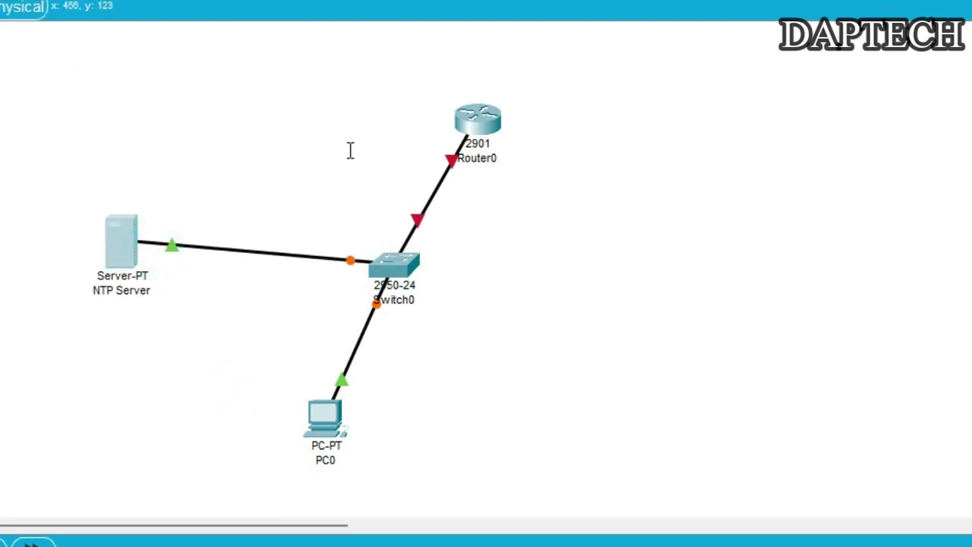
left_click(272, 144)
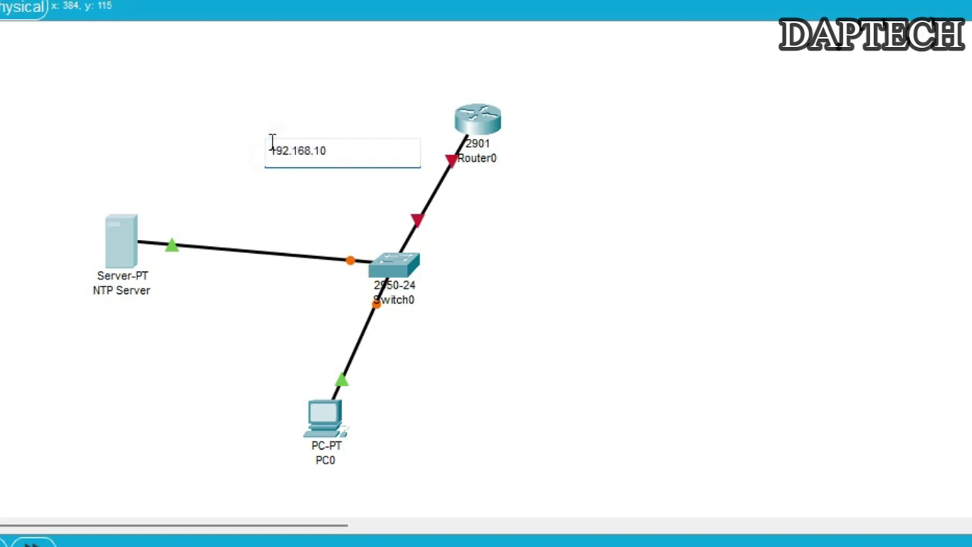
left_click(340, 220)
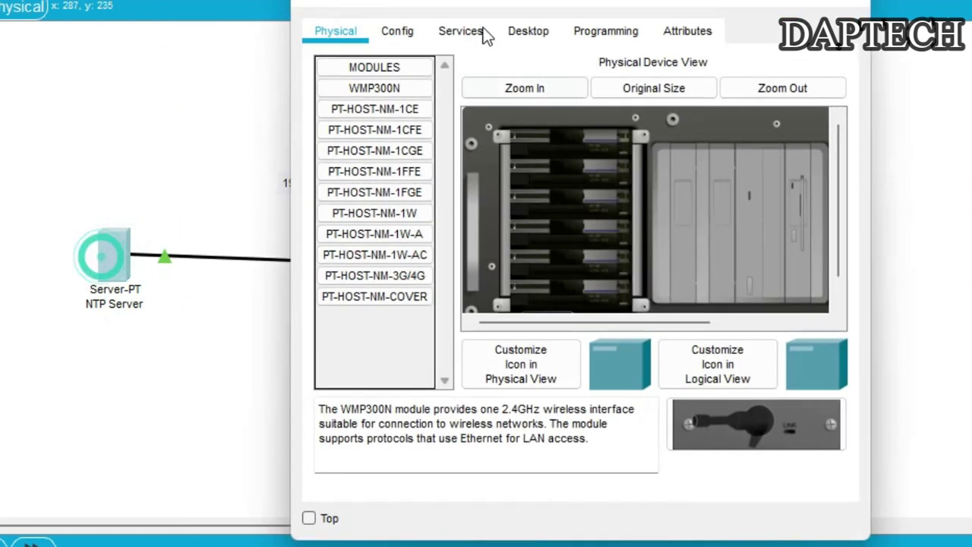
Give the NTP Server IP 192.168.10.2, mask 255.255.255.0 and gateway 192.168.10.1.
left_click_drag(485, 33, 725, 31)
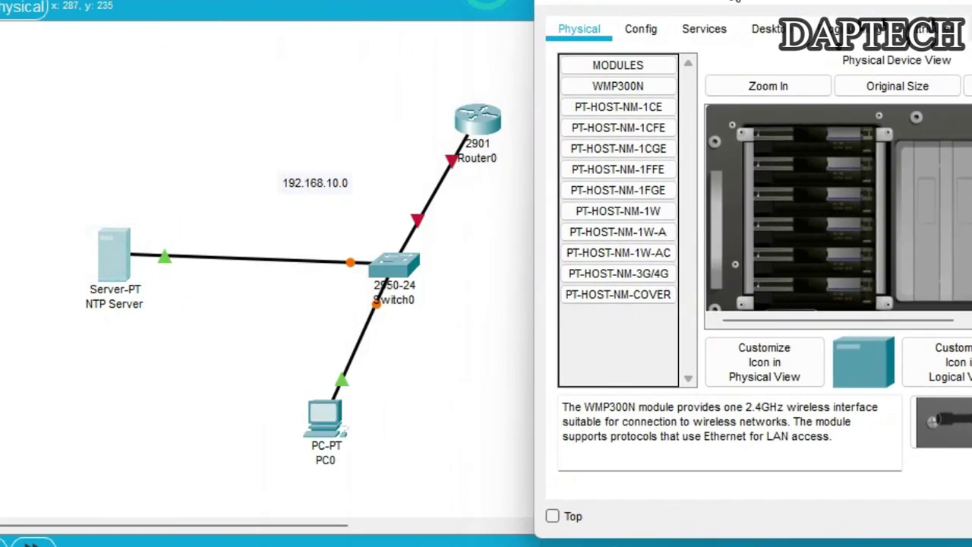
left_click(766, 29)
left_click(645, 127)
left_click(747, 148)
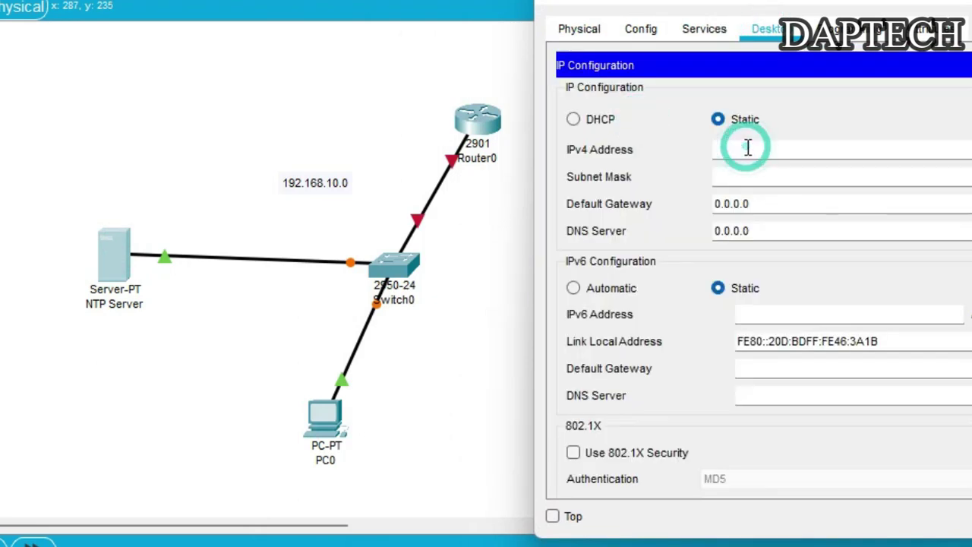
type("192.16")
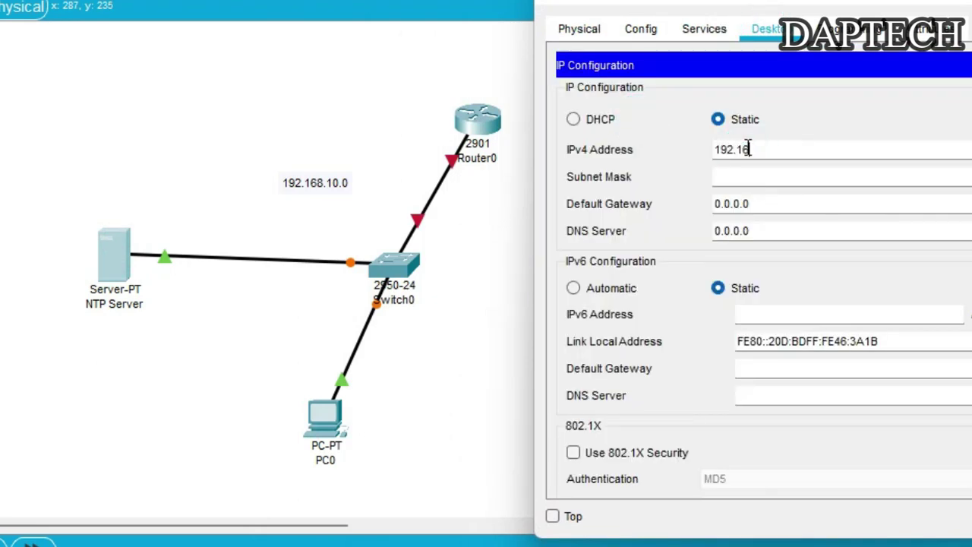
type("8.10.2")
key("Tab")
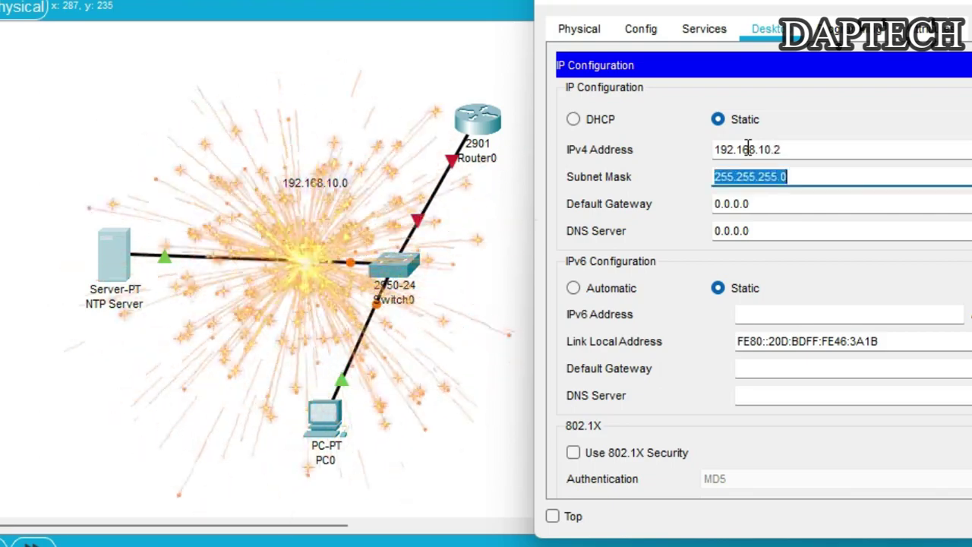
key("Tab")
type("192.168")
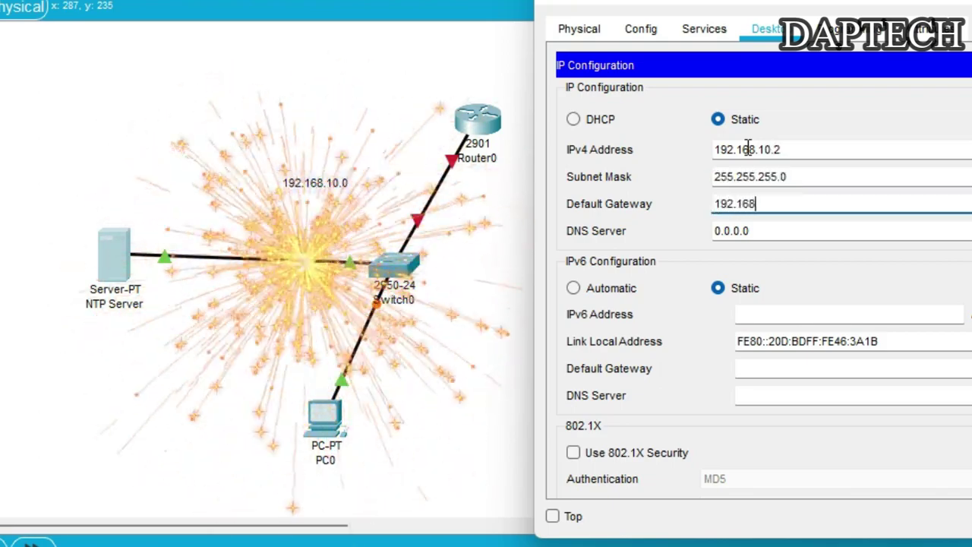
type(".10.1")
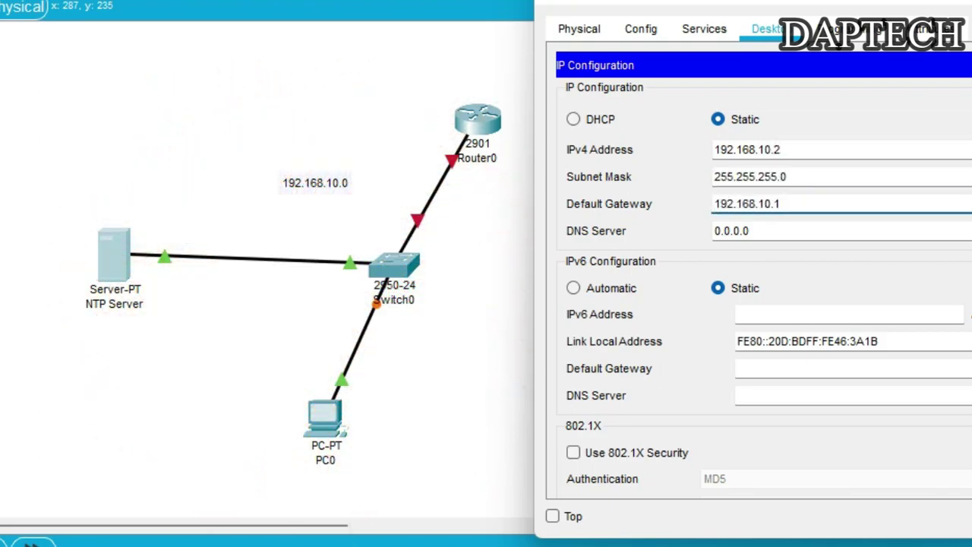
key("alt+F4")
Give PC0 IP 192.168.10.3, mask 255.255.255.0 and gateway 192.168.10.1, then nudge Router0 slightly.
left_click(325, 414)
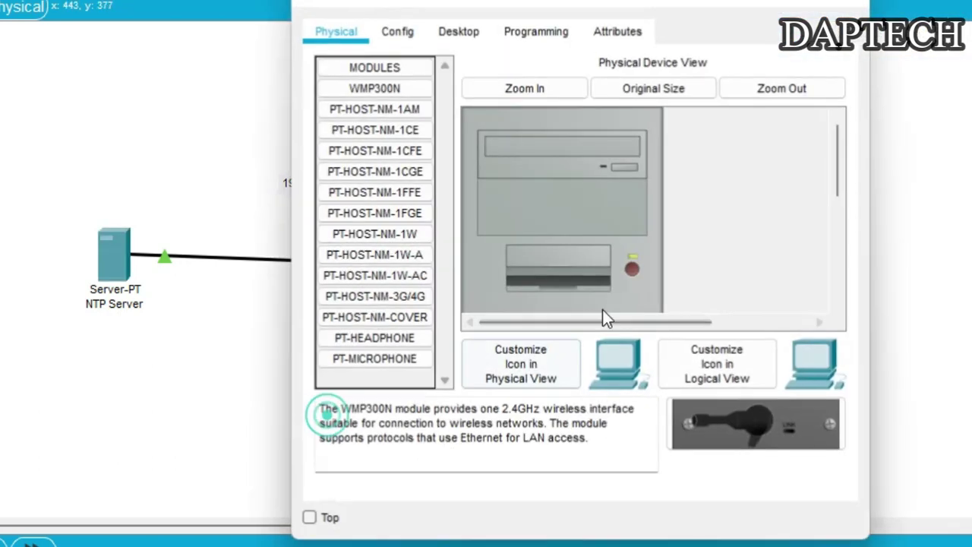
left_click(459, 30)
left_click_drag(537, 16, 835, 16)
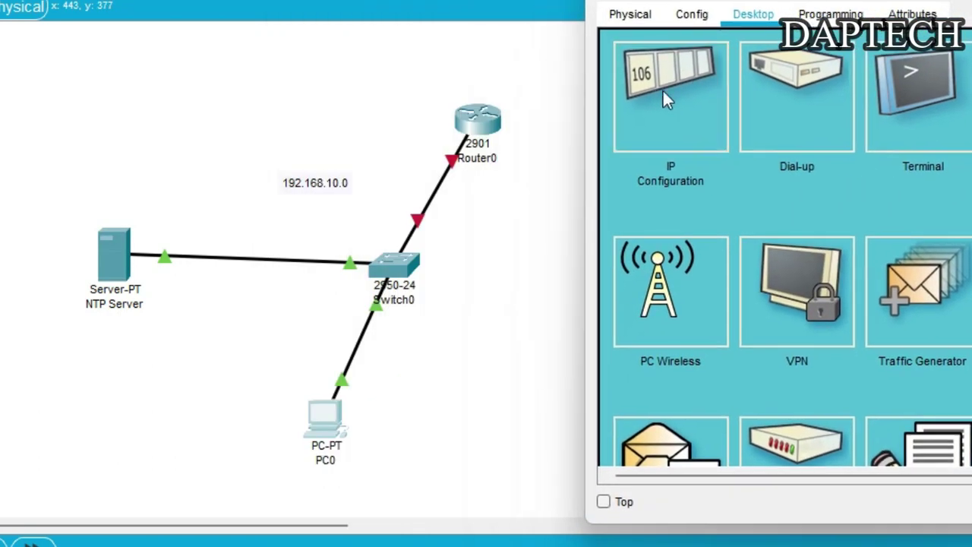
left_click(659, 89)
left_click(800, 166)
type("192.168.10.3")
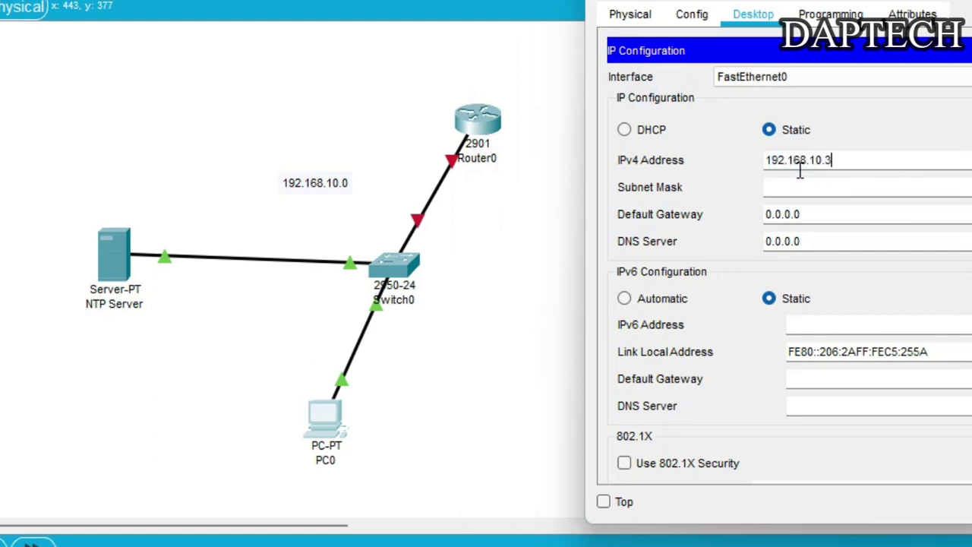
key("Tab")
key("Tab")
type("192")
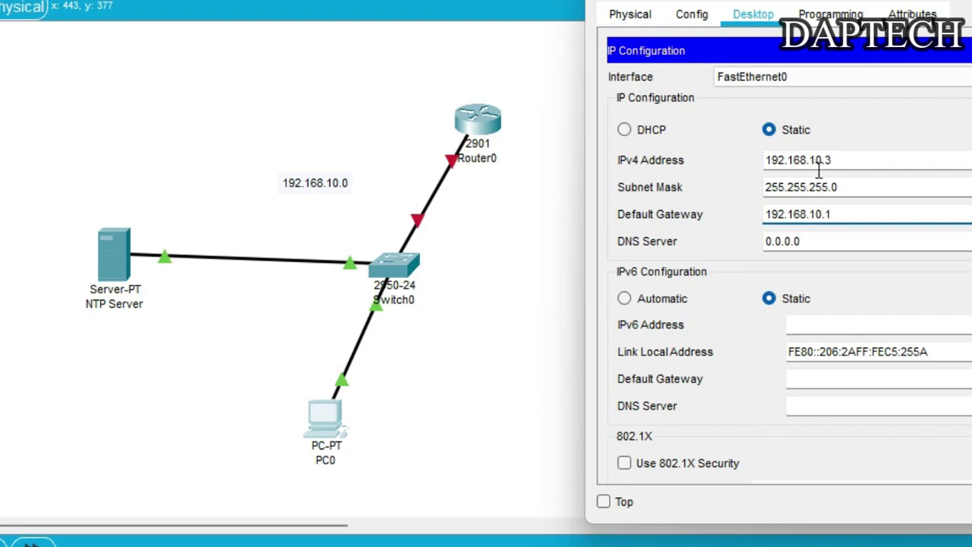
left_click(714, 278)
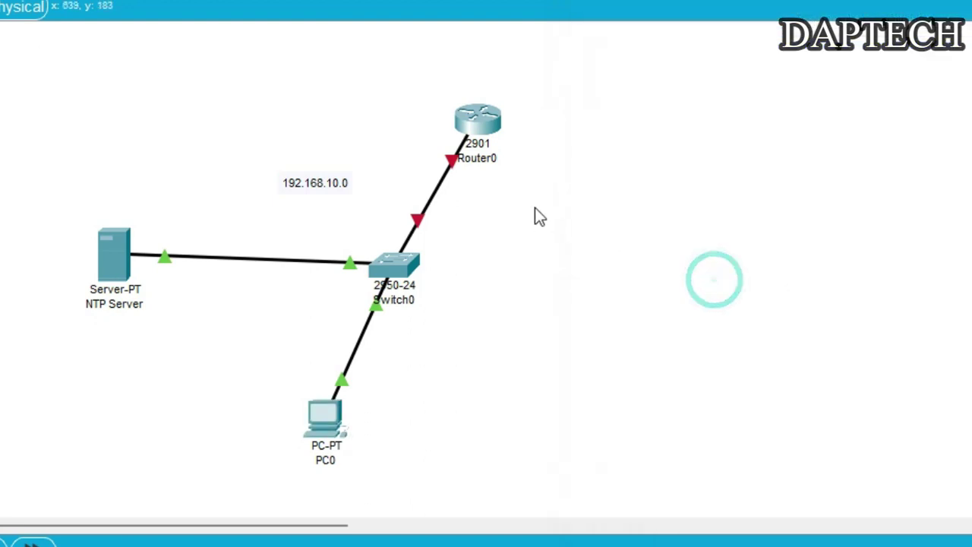
left_click_drag(477, 123, 495, 129)
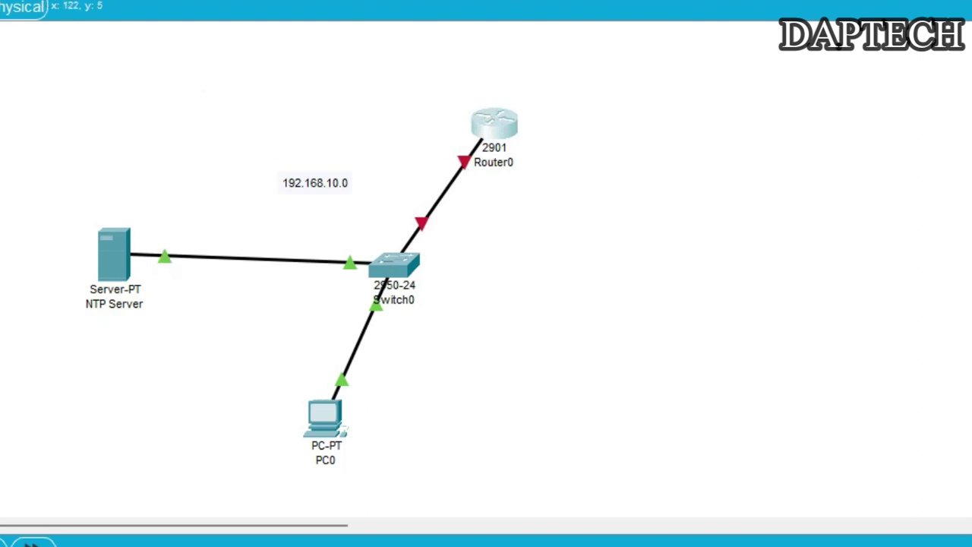
Turn on 'always show port labels' in Preferences so links display Gig0/0, Fa0/1 and similar.
left_click(23, 0)
left_click(76, 2)
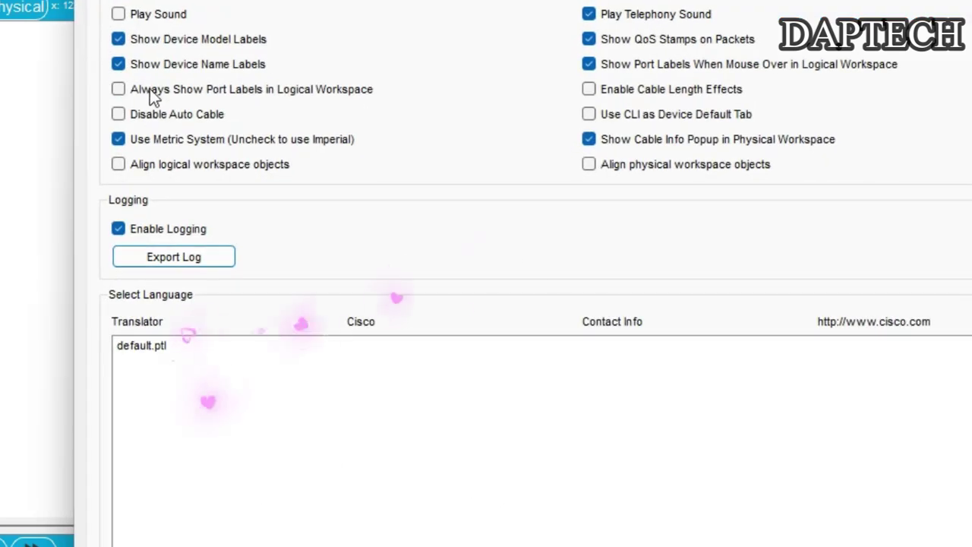
left_click(119, 90)
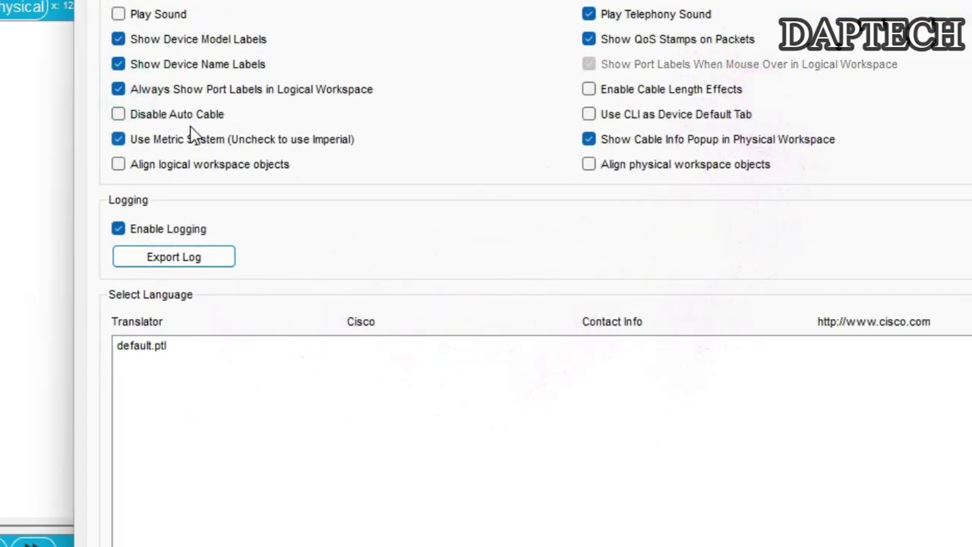
key("Escape")
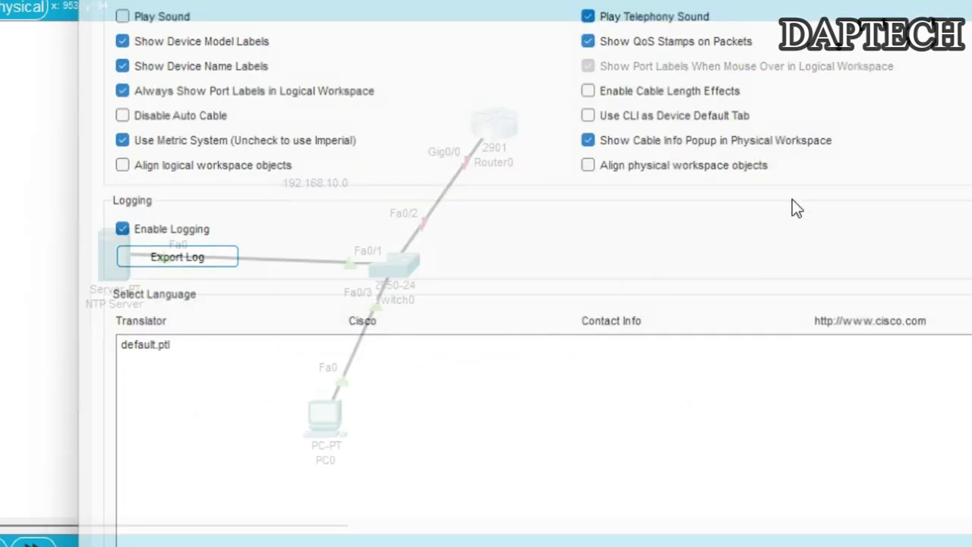
left_click(515, 236)
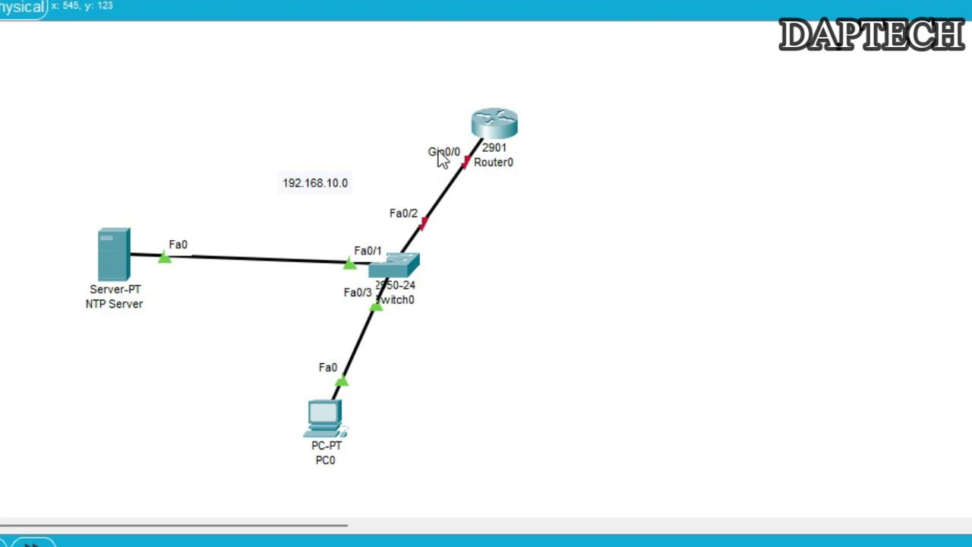
left_click(410, 128)
In Router0's CLI, decline the initial configuration dialog and enter privileged mode with enable.
left_click_drag(504, 15, 839, 1)
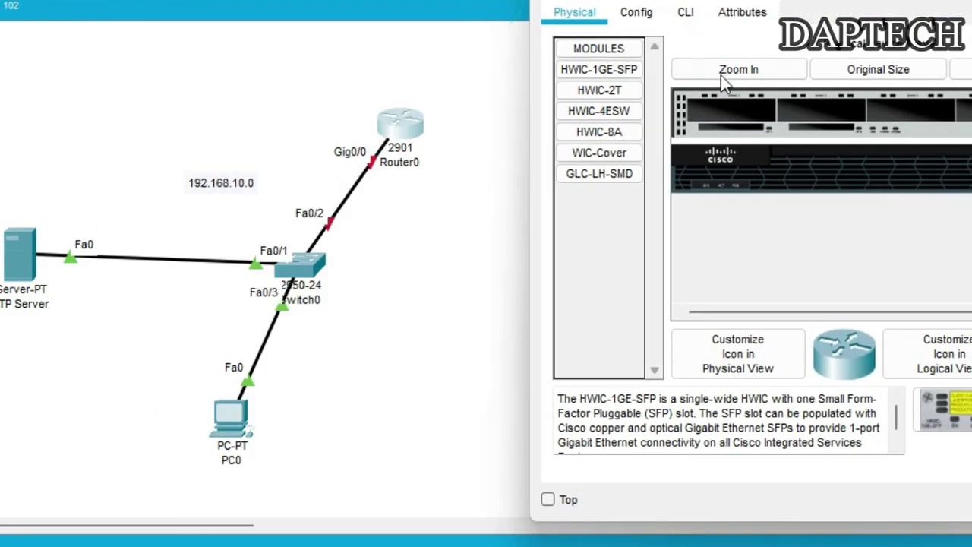
left_click(686, 22)
type("no")
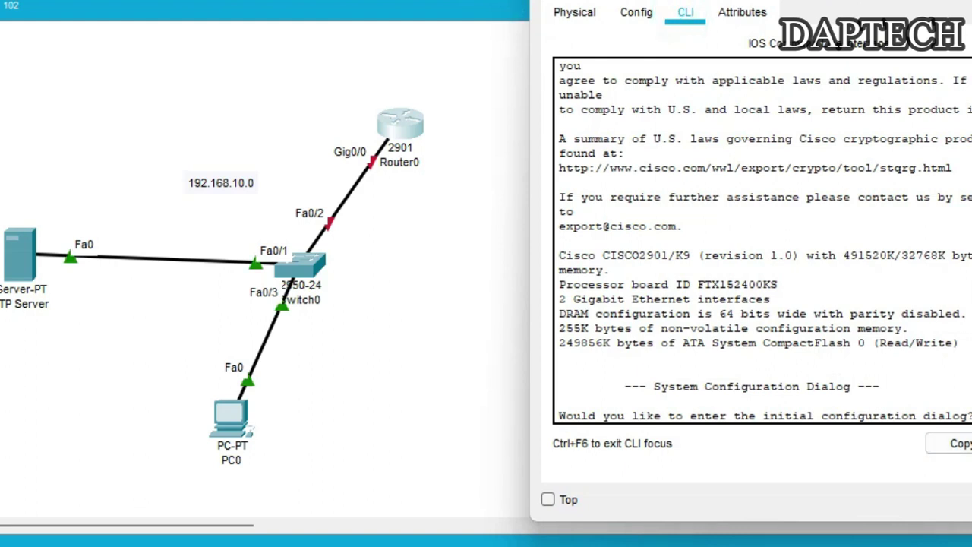
key("Return")
key("Return")
key("Return")
type("enabl")
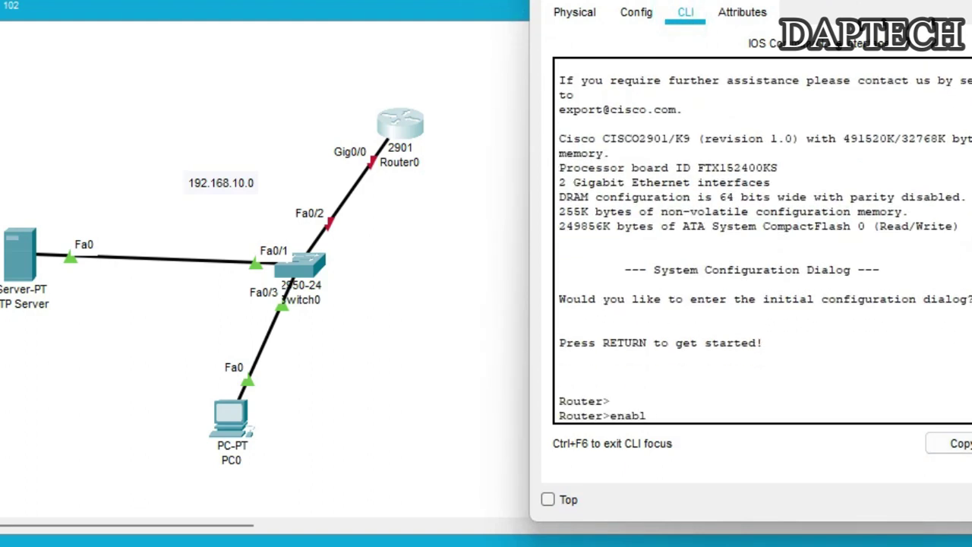
type("e")
key("Return")
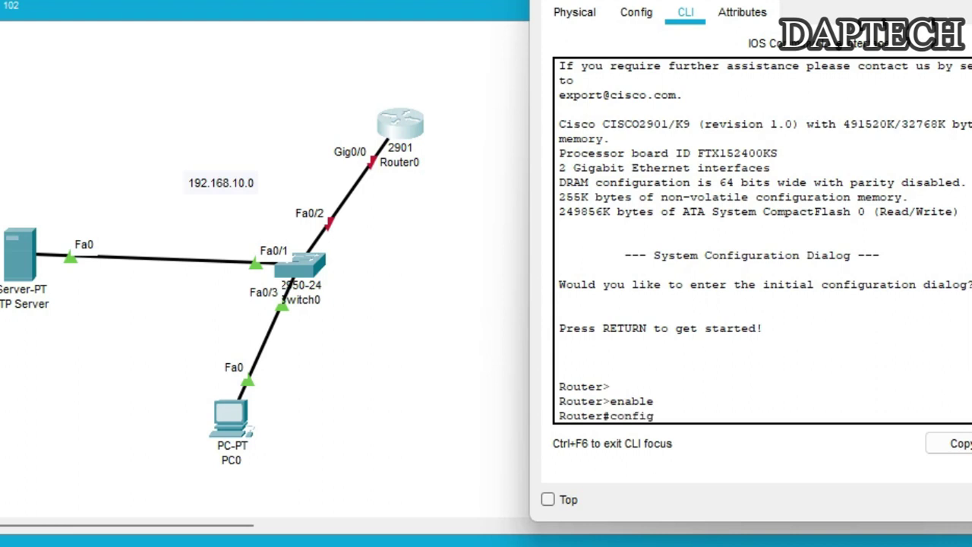
Set Gig0/0 to 192.168.10.1 255.255.255.0 and bring it up with no shut.
key("Return")
type("int")
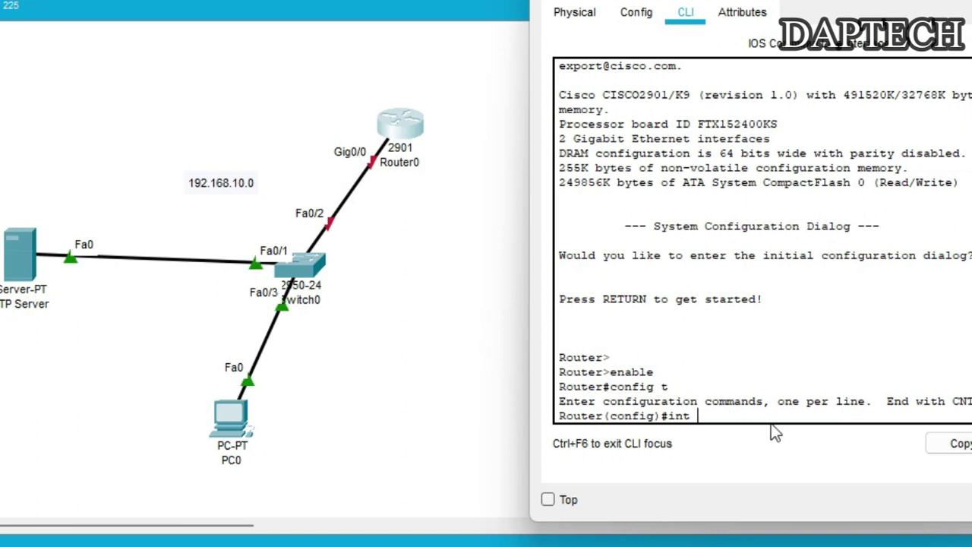
type(" gig0/0")
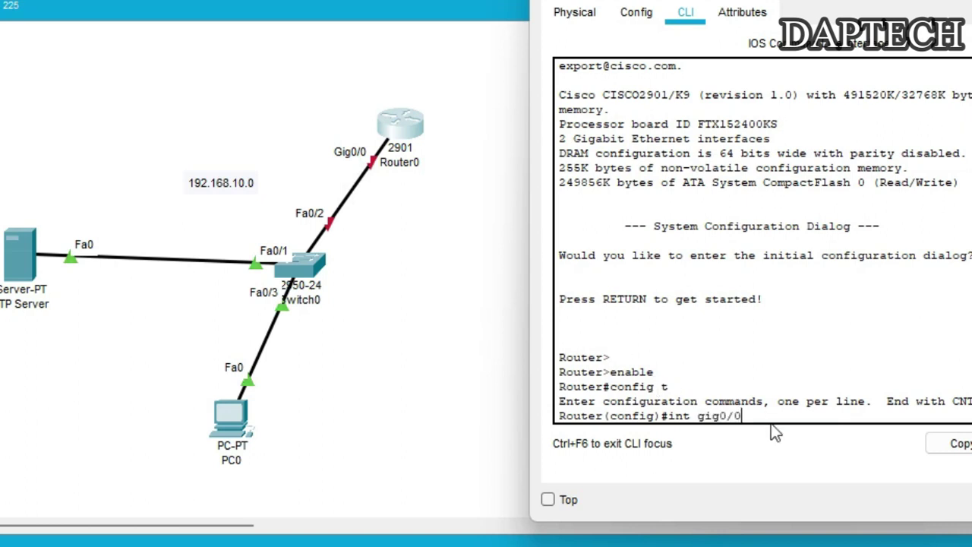
key("Return")
type("ig-if)#ip add")
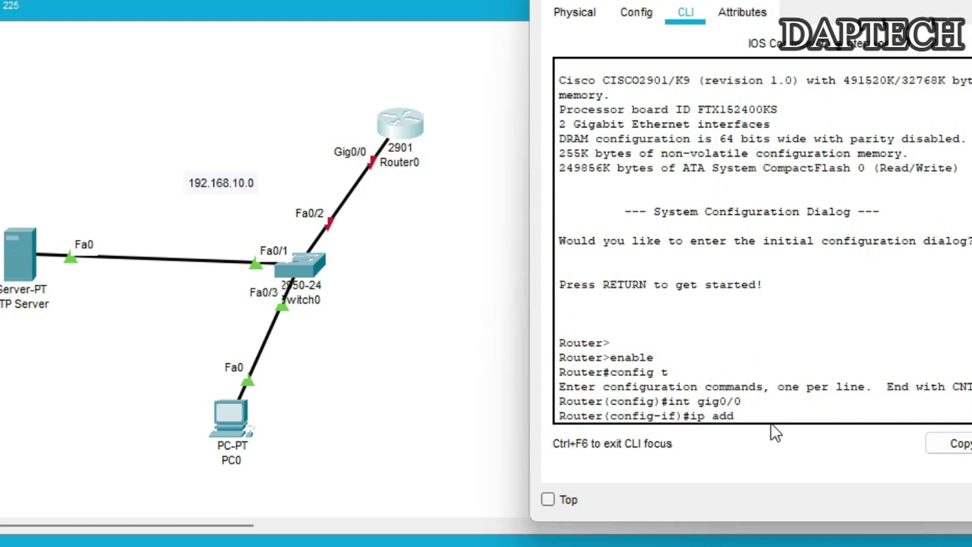
key("Tab")
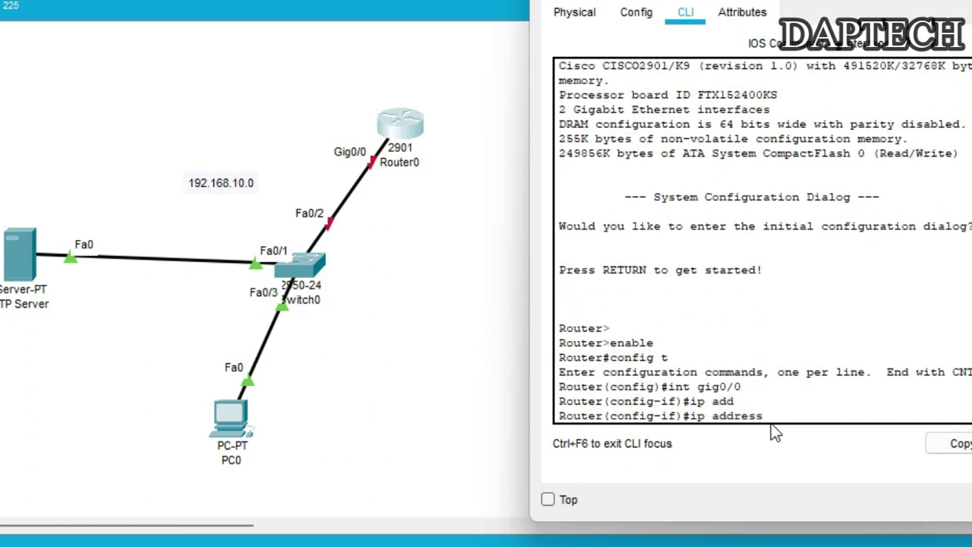
type("192.168.10.1 255.255.")
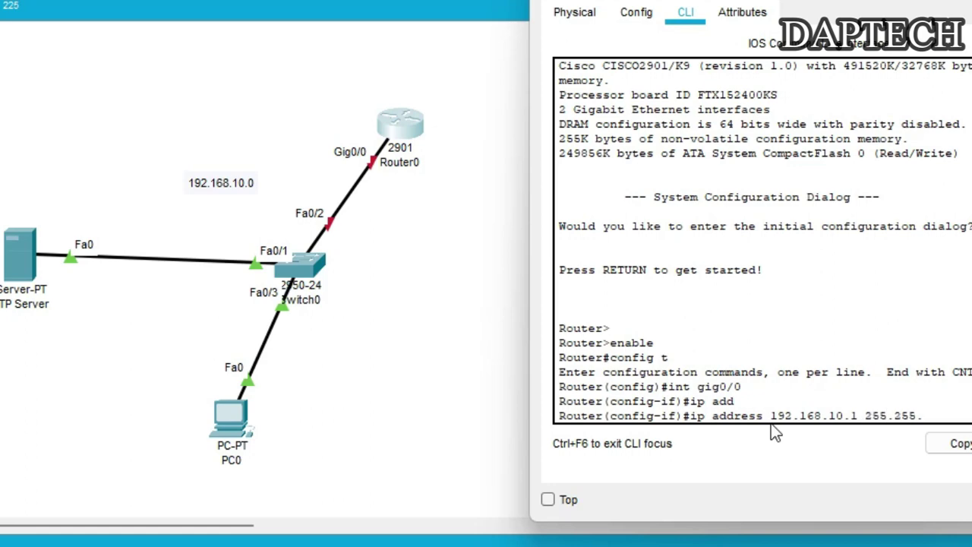
type("255.0")
key("Return")
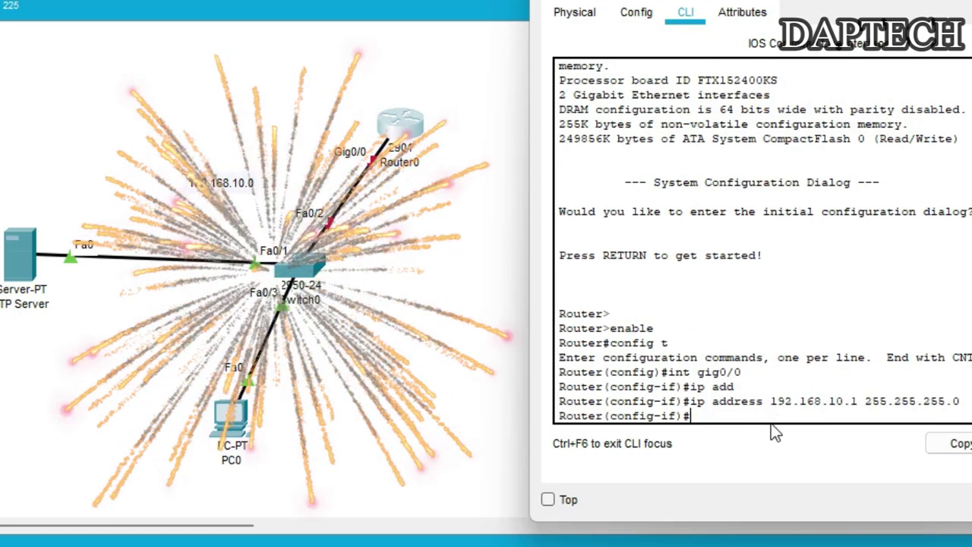
type("no shut")
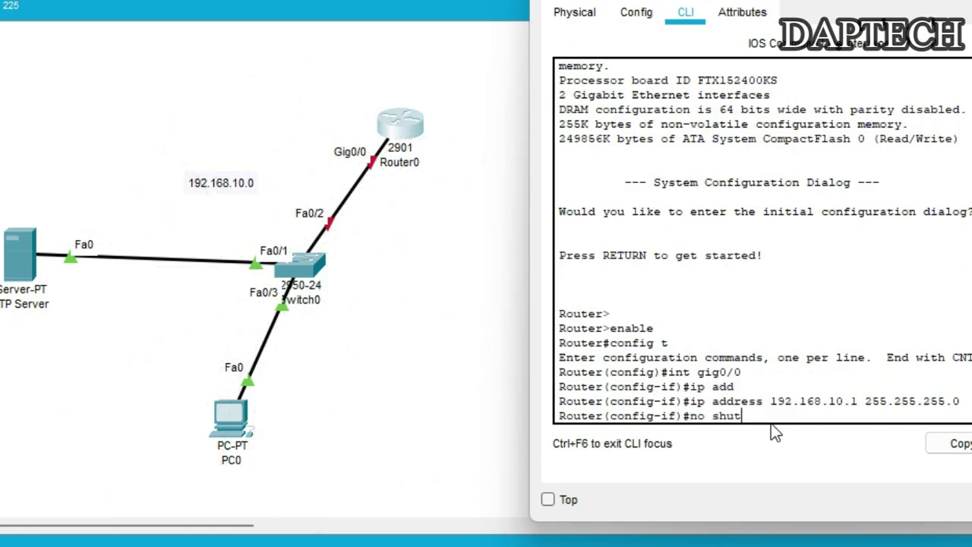
key("Return")
key("Return")
key("Return")
key("Return")
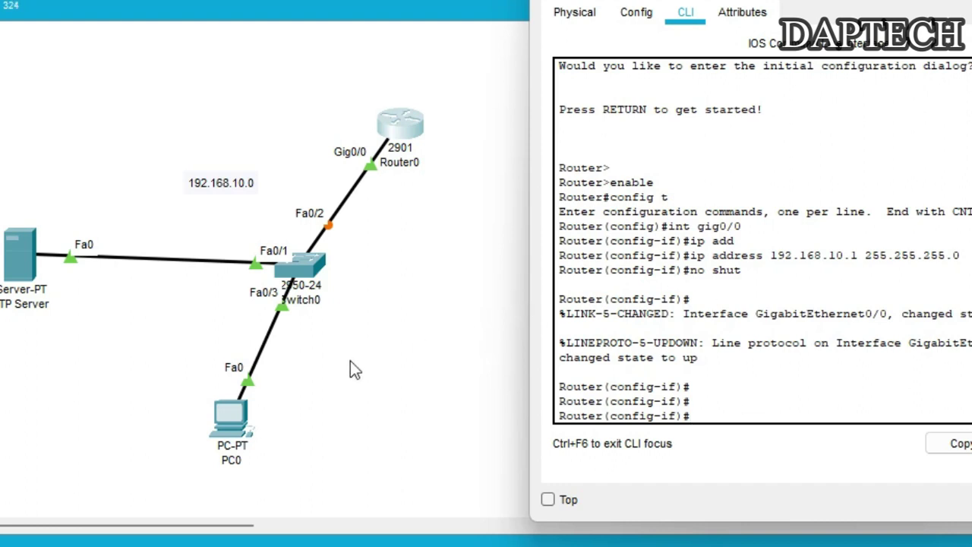
Exit interface mode and rename the router to R1.
left_click(796, 415)
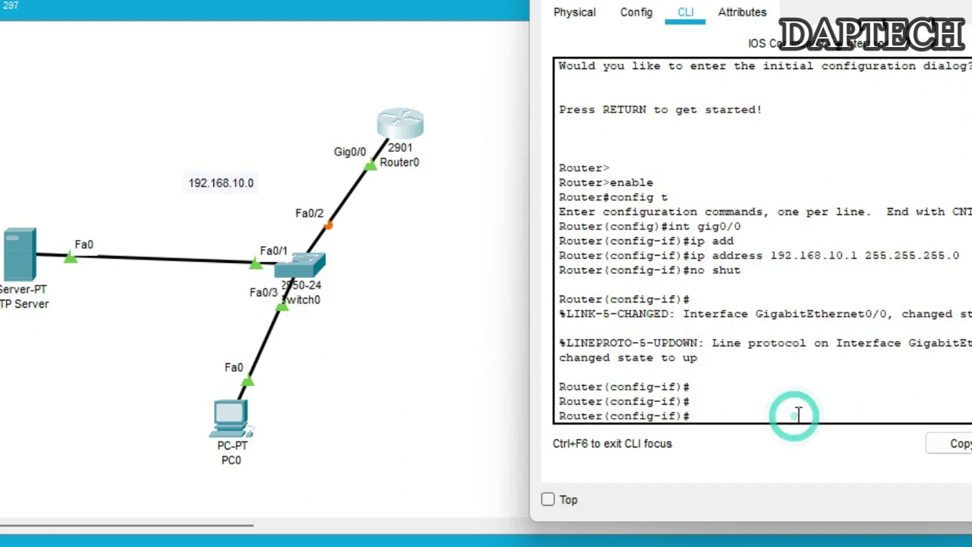
type("exit")
key("Return")
key("Return")
key("Return")
key("Return")
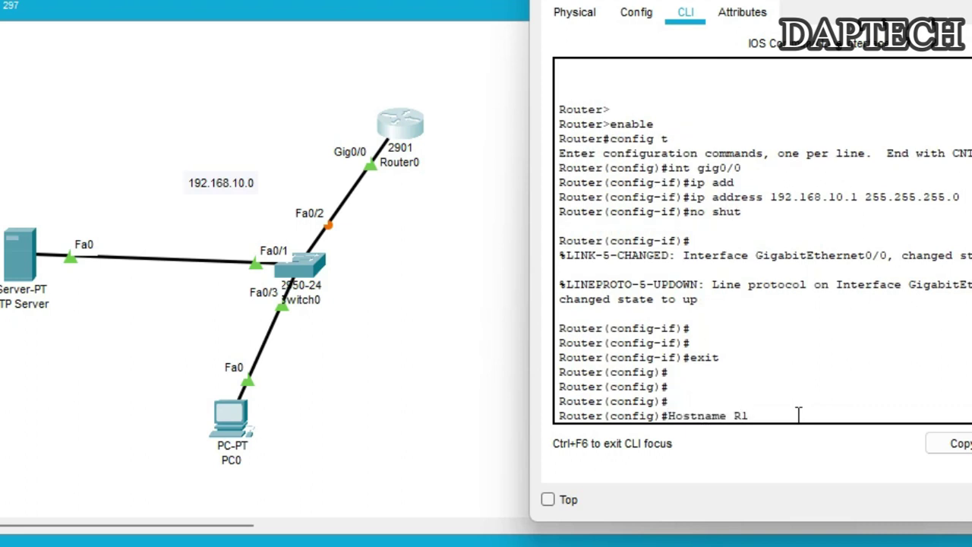
type("Hostname R1")
key("Return")
key("Return")
key("Return")
key("Return")
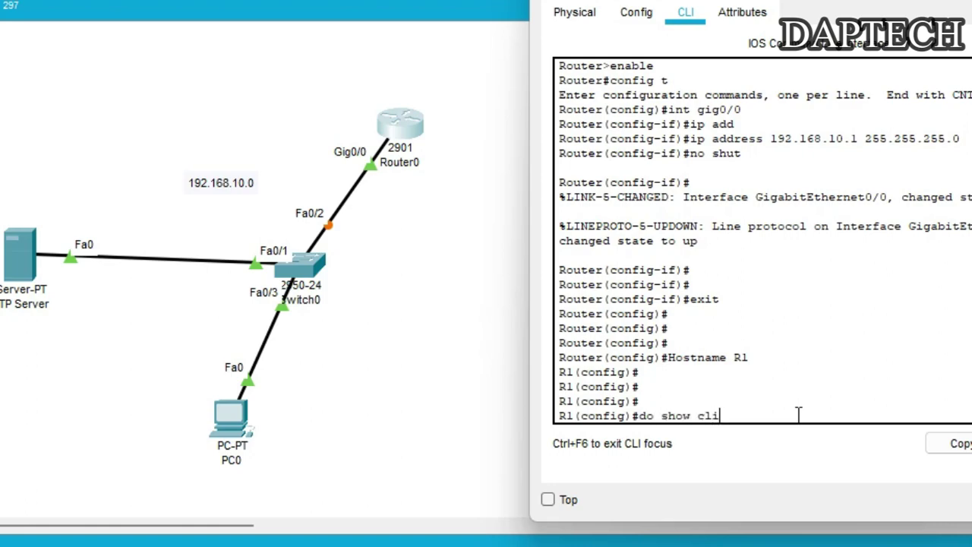
Show the router's clock and inspect its reading, noting the year 1993.
type("ock")
key("Return")
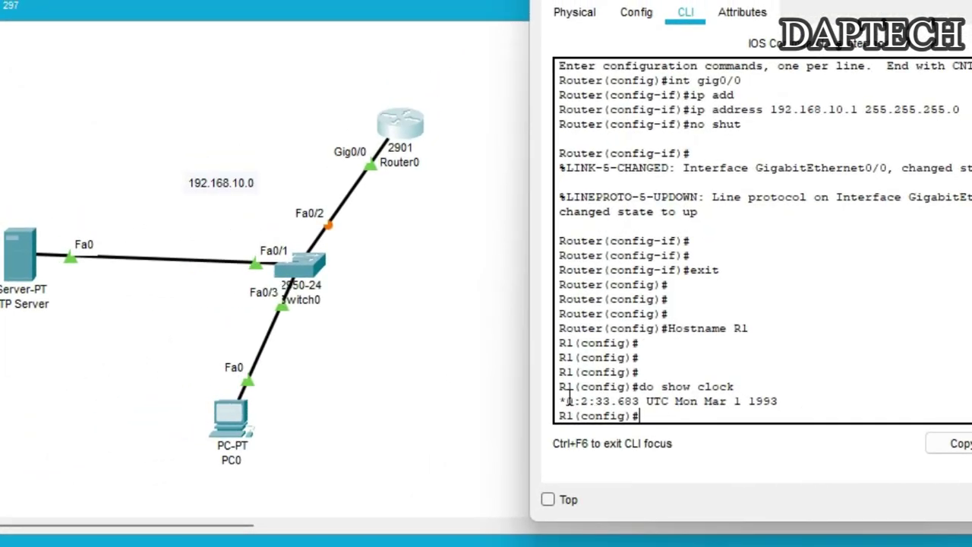
left_click_drag(568, 393, 790, 402)
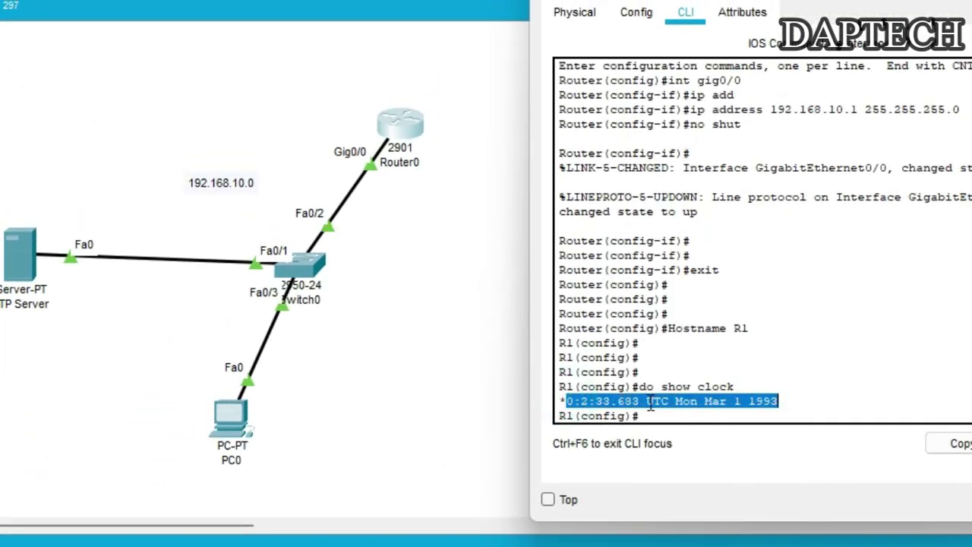
left_click(651, 403)
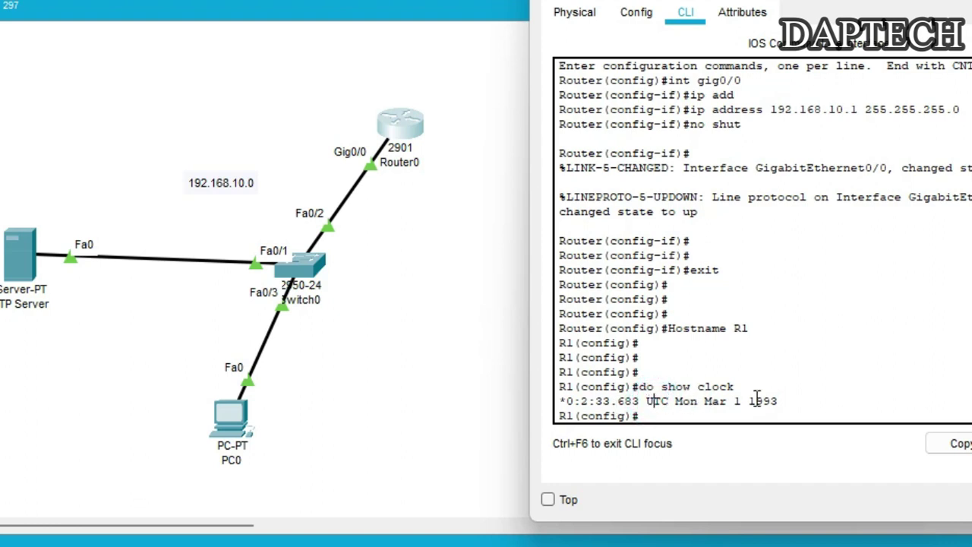
left_click_drag(752, 400, 794, 399)
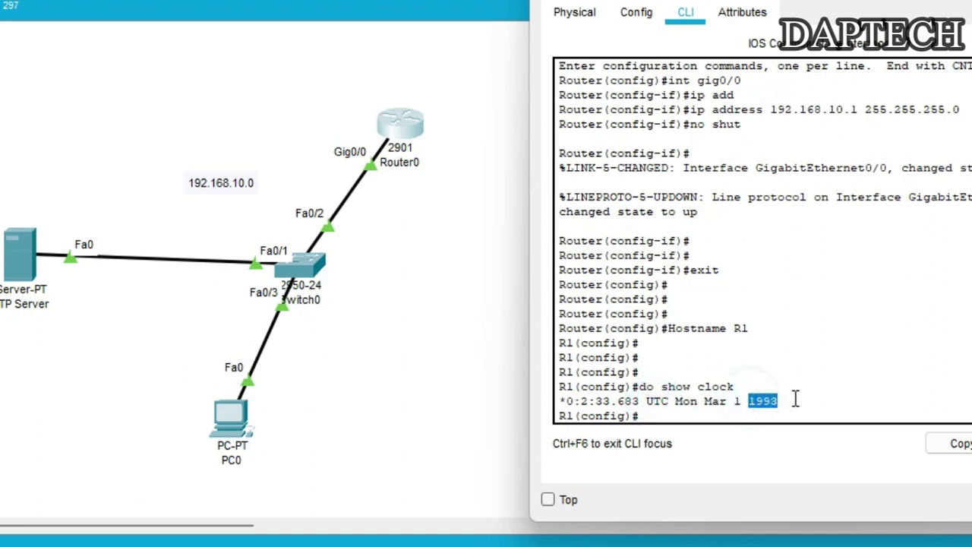
left_click(792, 406)
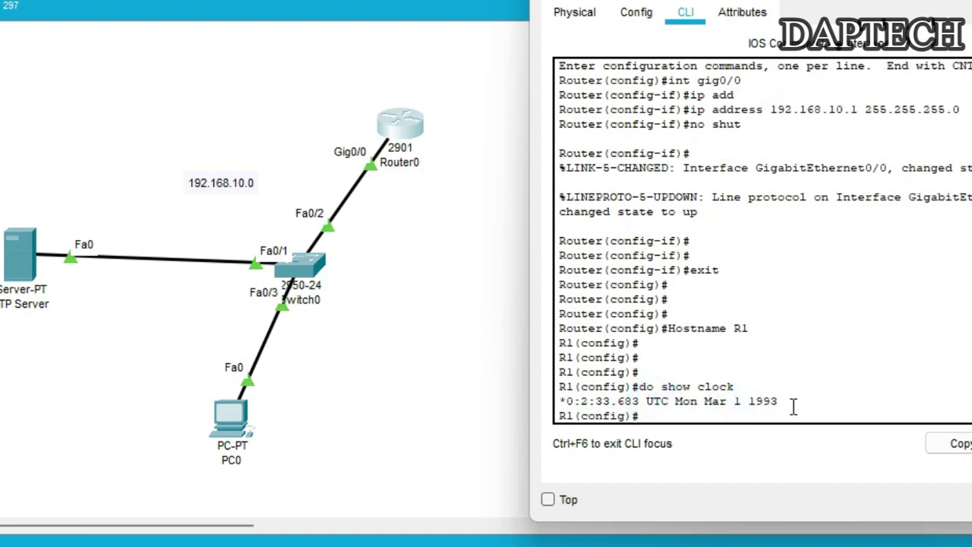
left_click(743, 420)
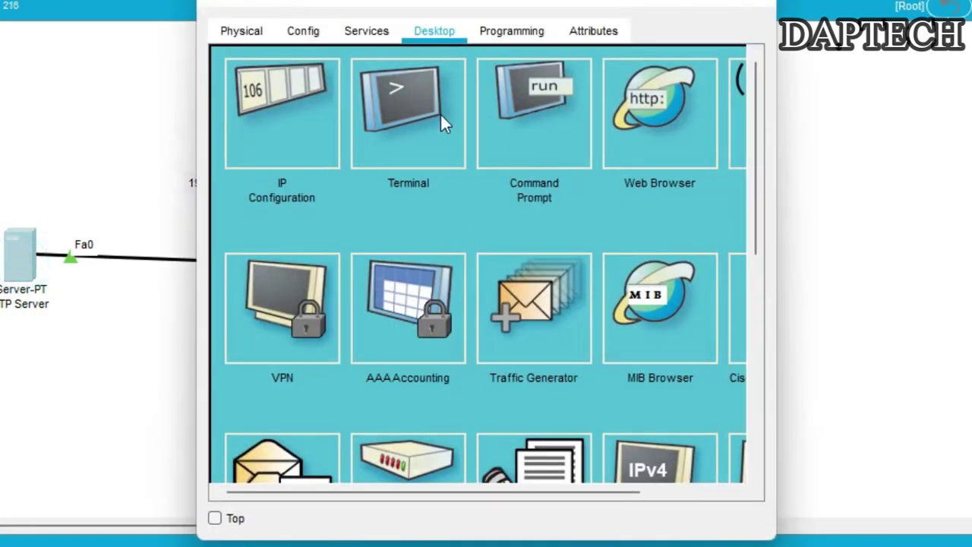
Enable authentication in the NTP Server's Services > NTP settings.
left_click_drag(416, 9, 716, 2)
left_click(667, 10)
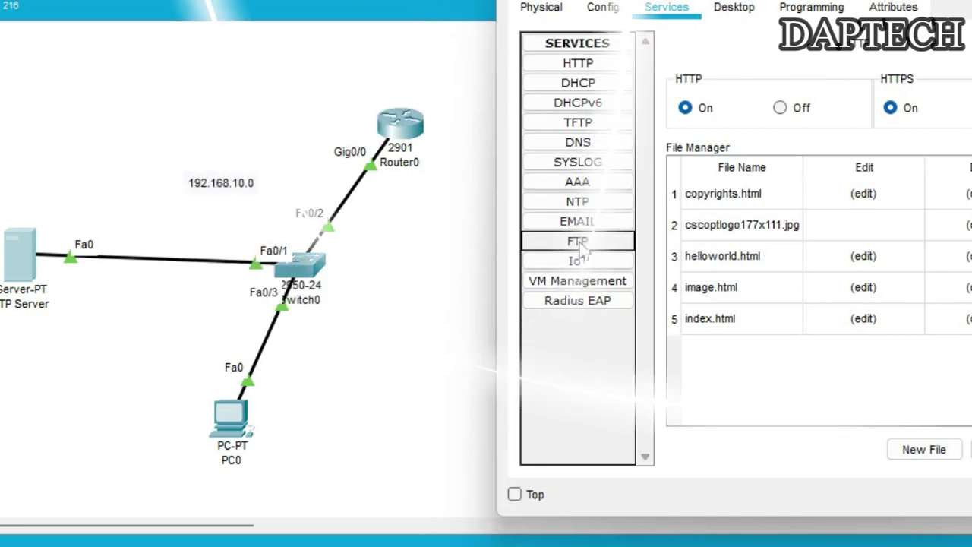
left_click(577, 202)
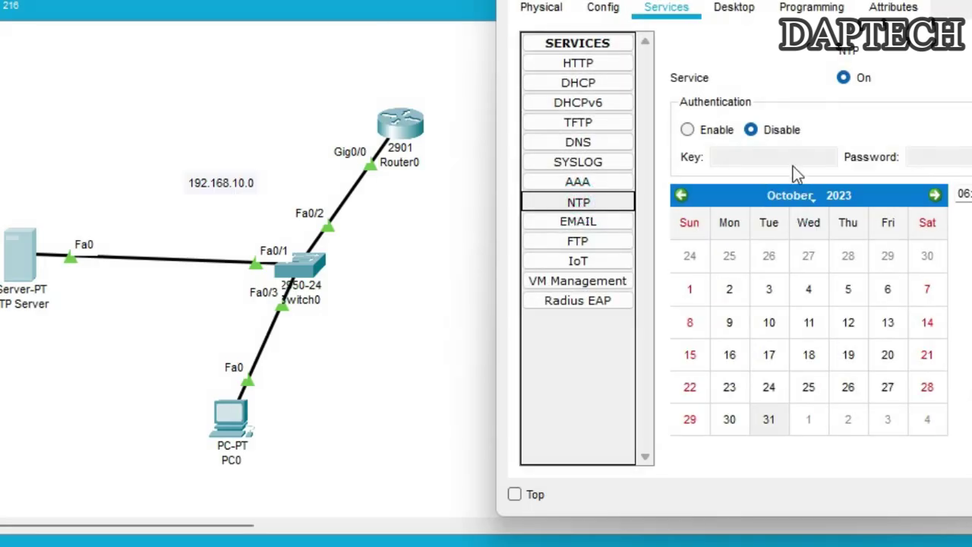
left_click(695, 130)
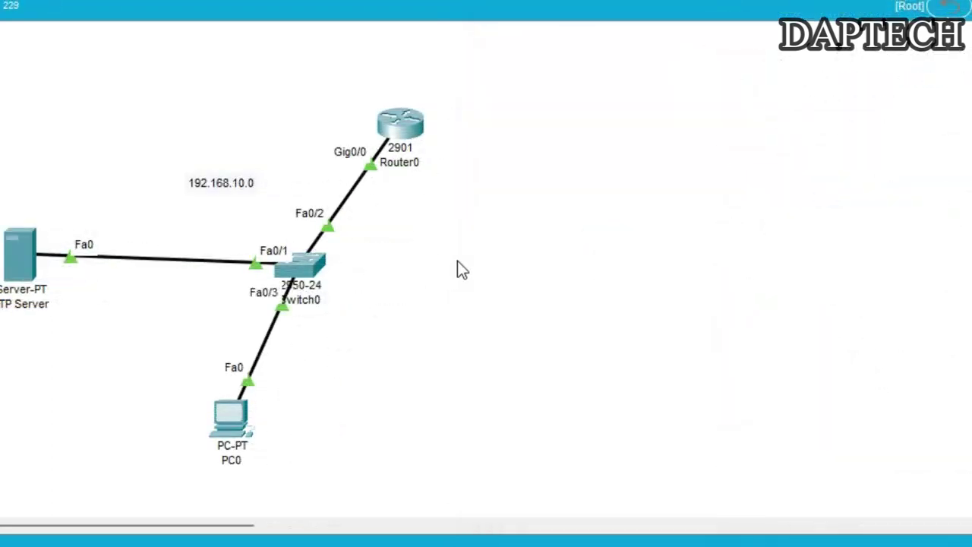
Review the NTP Server's IP configuration and close its window.
left_click(23, 250)
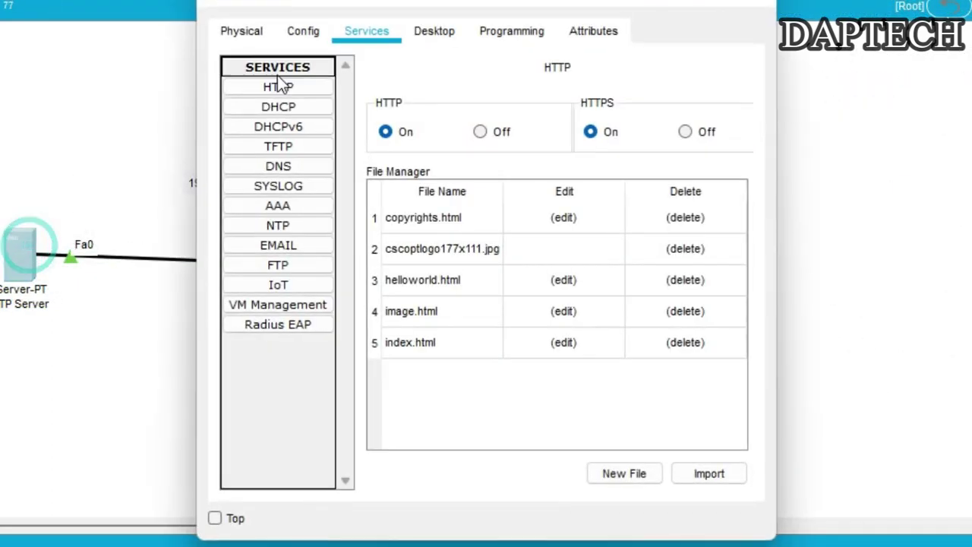
left_click(432, 34)
left_click(292, 76)
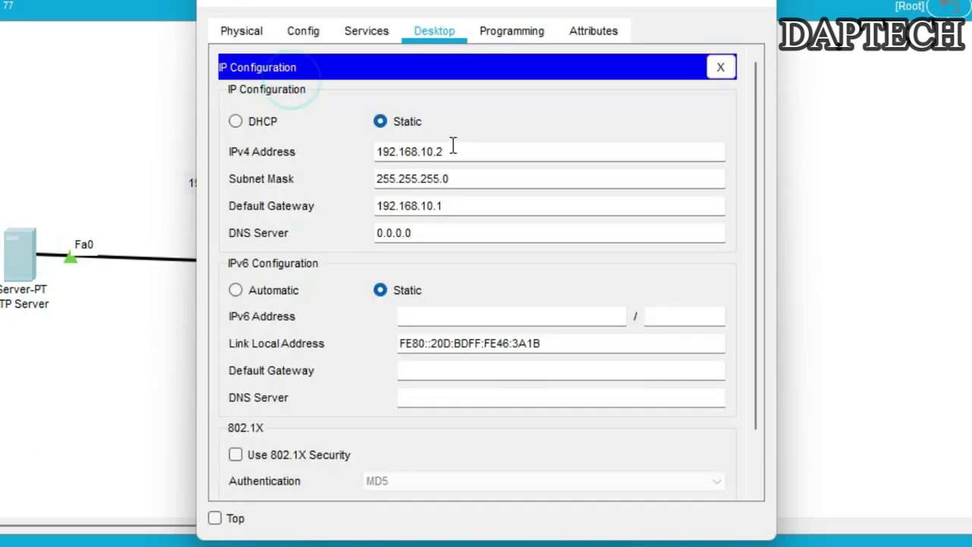
left_click(763, 4)
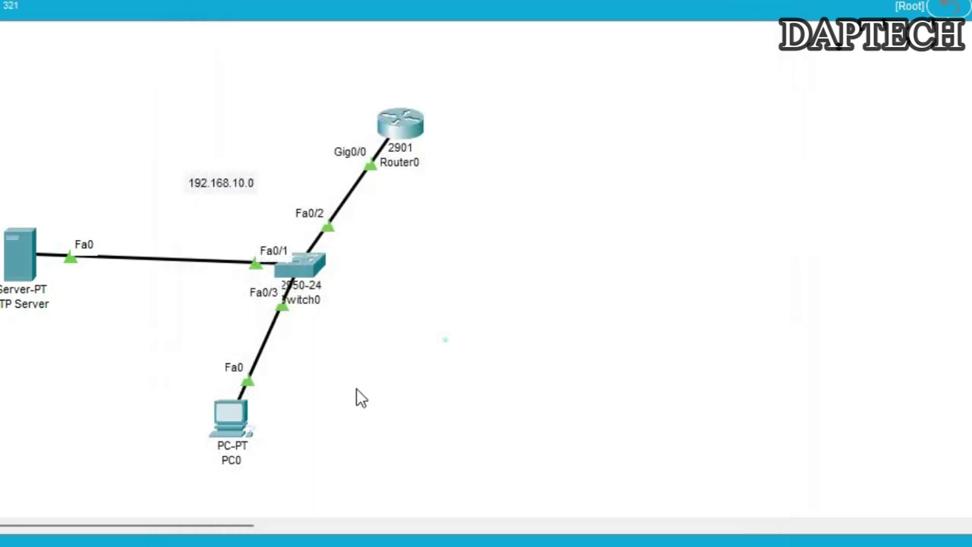
Ping the NTP server at 192.168.10.2 from PC0's command prompt.
left_click(445, 339)
left_click(233, 423)
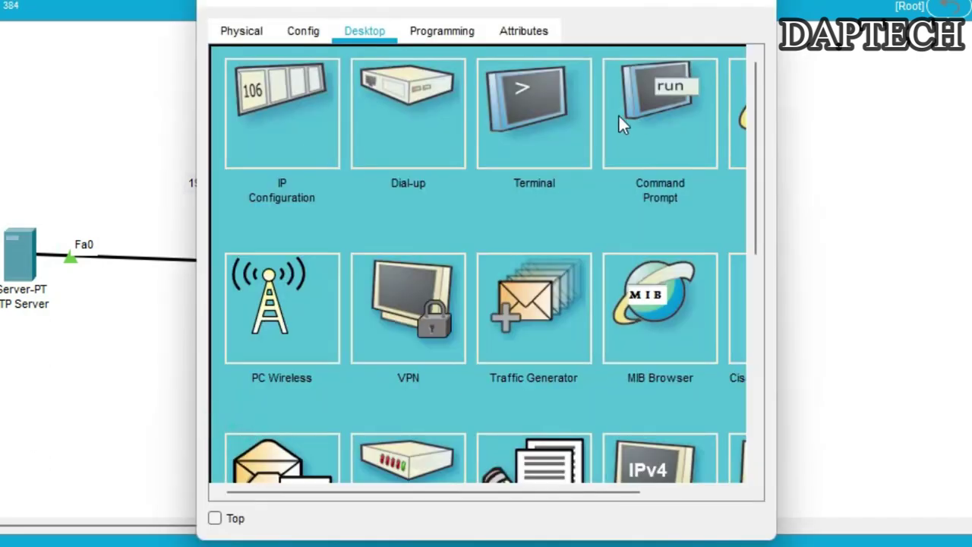
left_click(645, 114)
left_click_drag(553, 7, 862, 14)
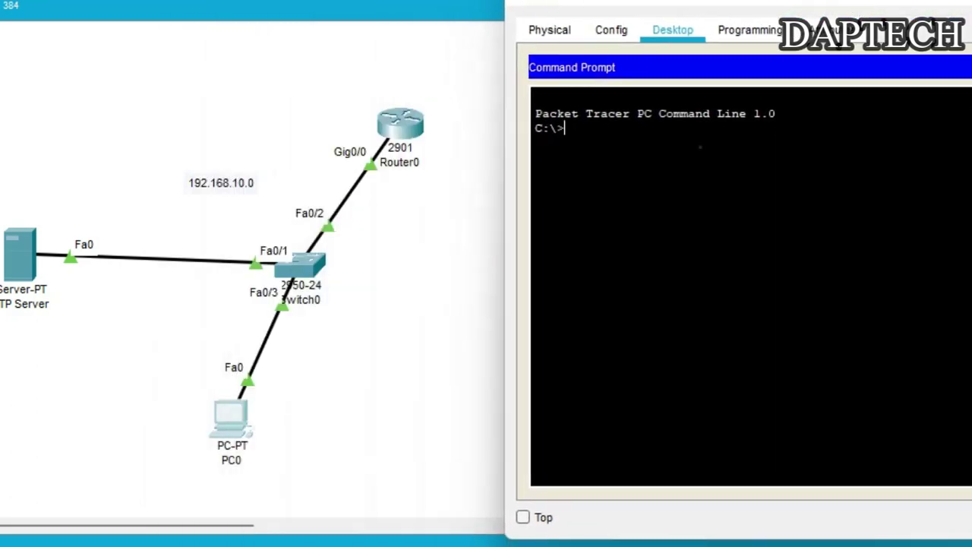
left_click(699, 146)
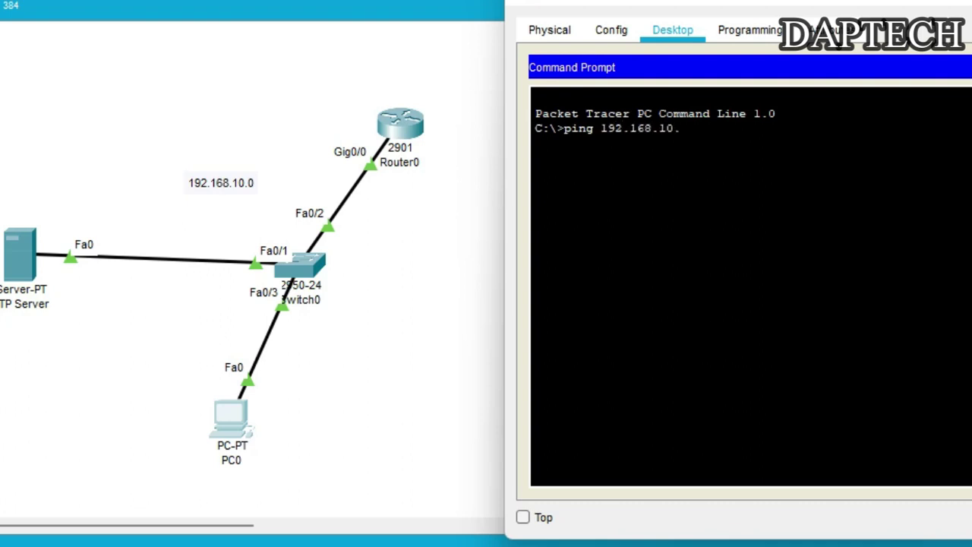
key("Return")
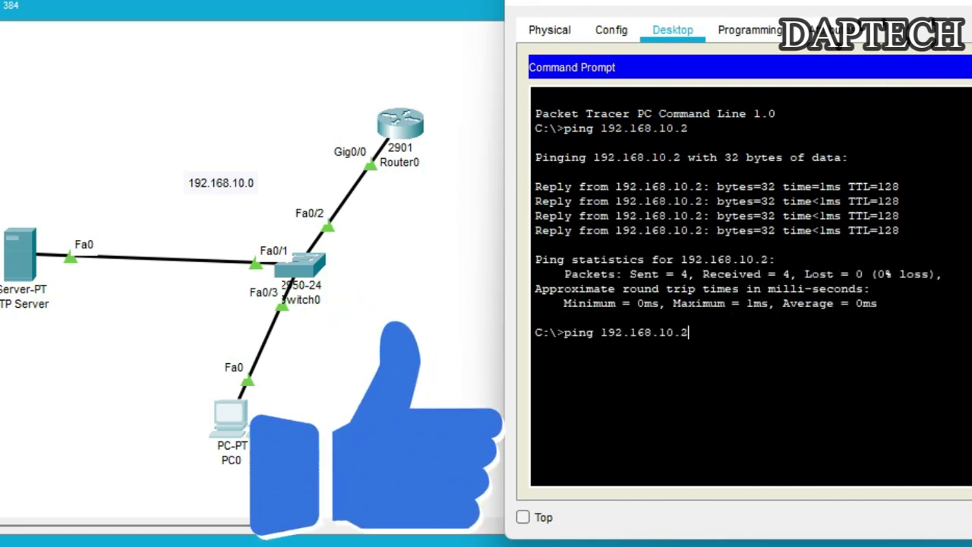
key("Return")
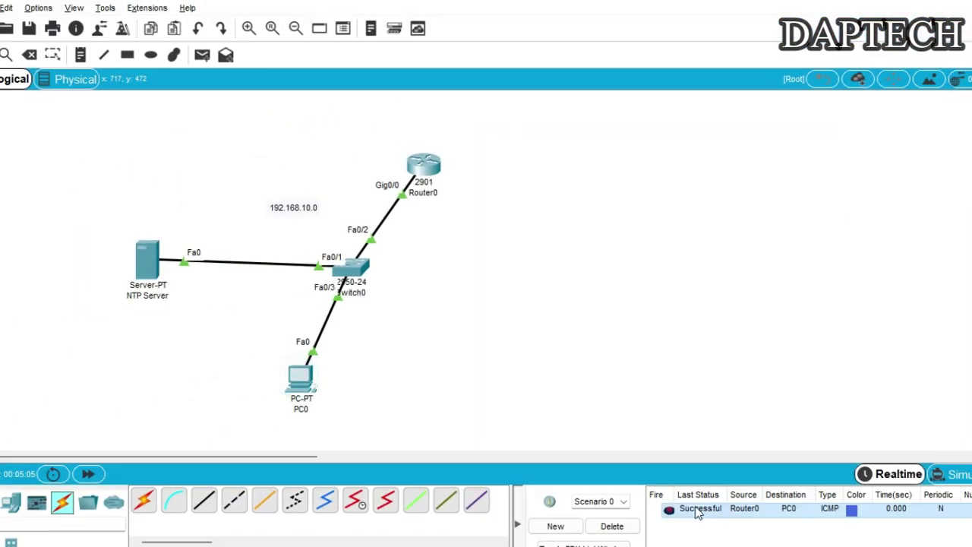
Send test packets Router0→NTP Server, NTP Server→PC0 and NTP Server→Router0.
left_click(423, 164)
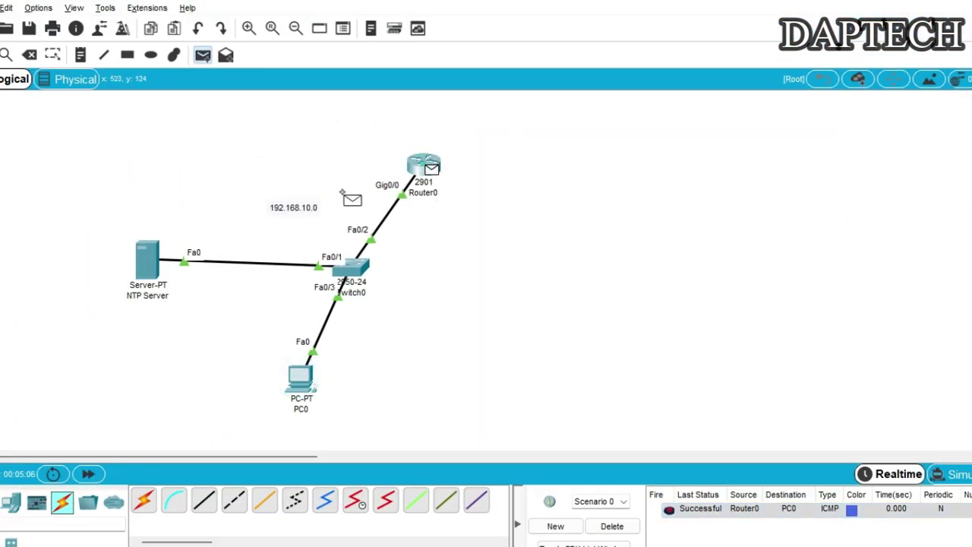
left_click(147, 259)
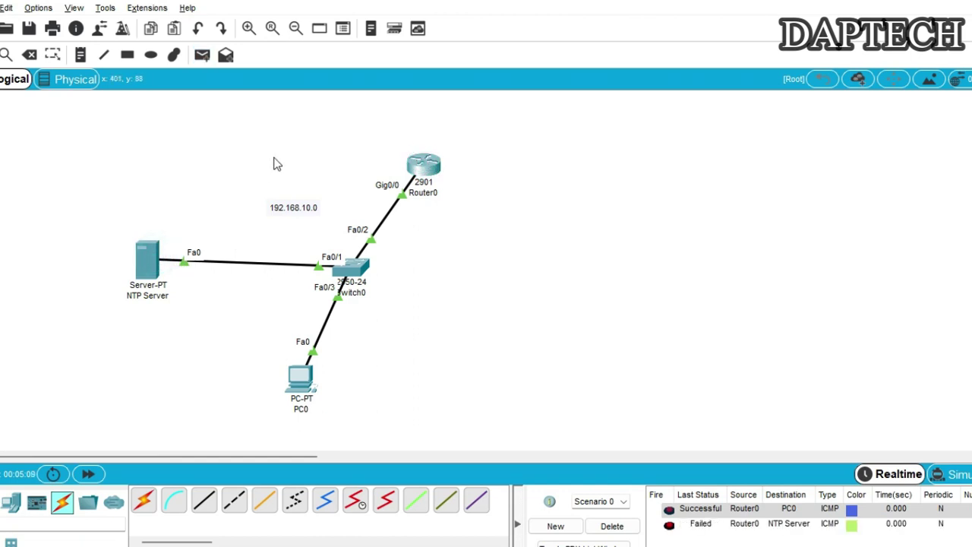
left_click(147, 260)
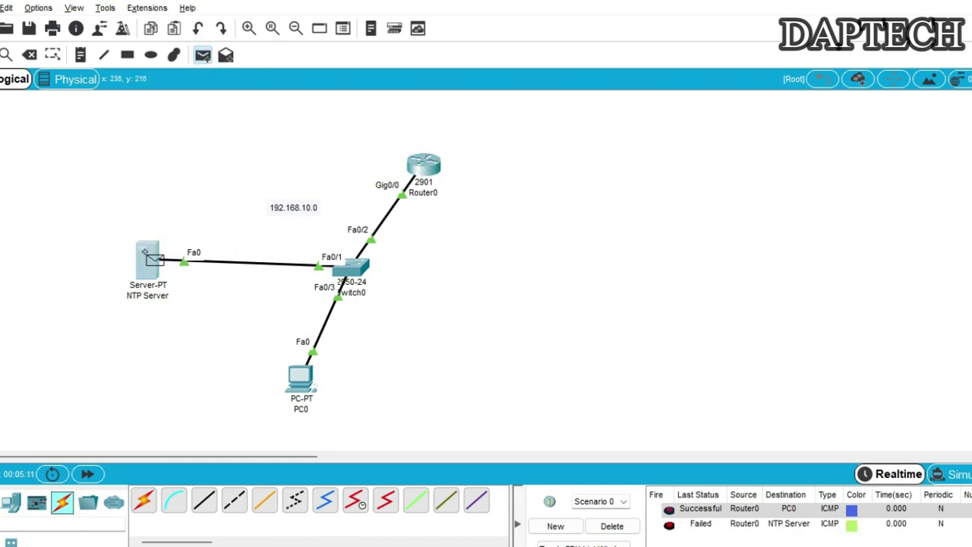
left_click(304, 376)
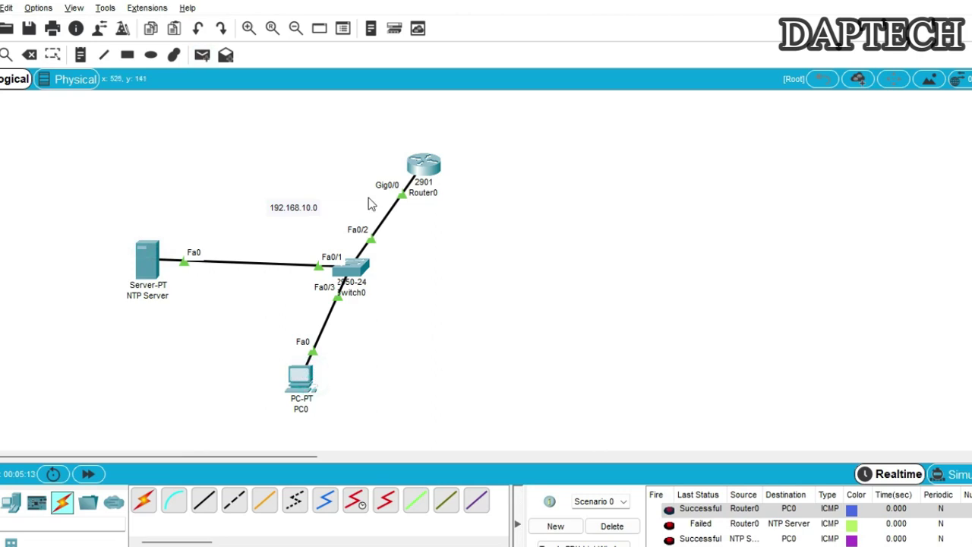
left_click(416, 182)
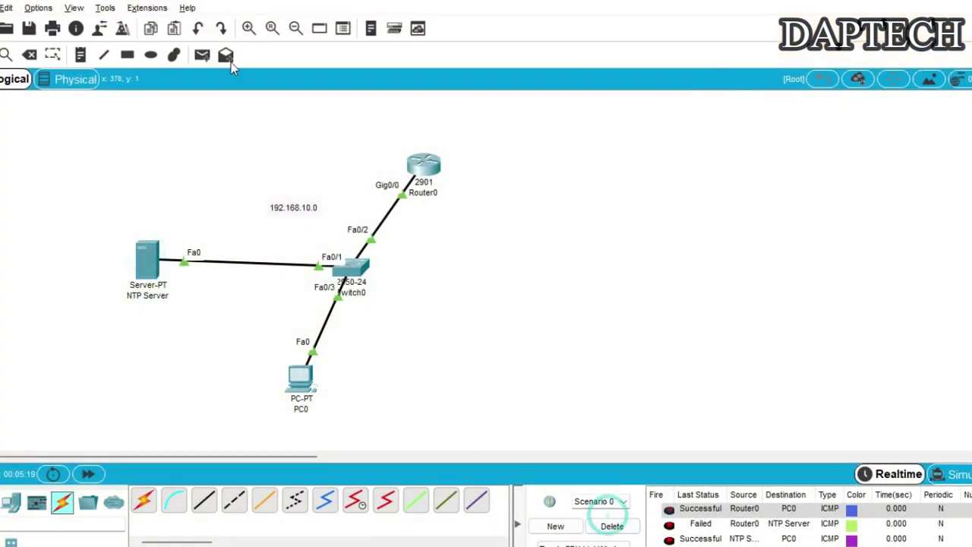
left_click(202, 54)
left_click(146, 258)
left_click(423, 164)
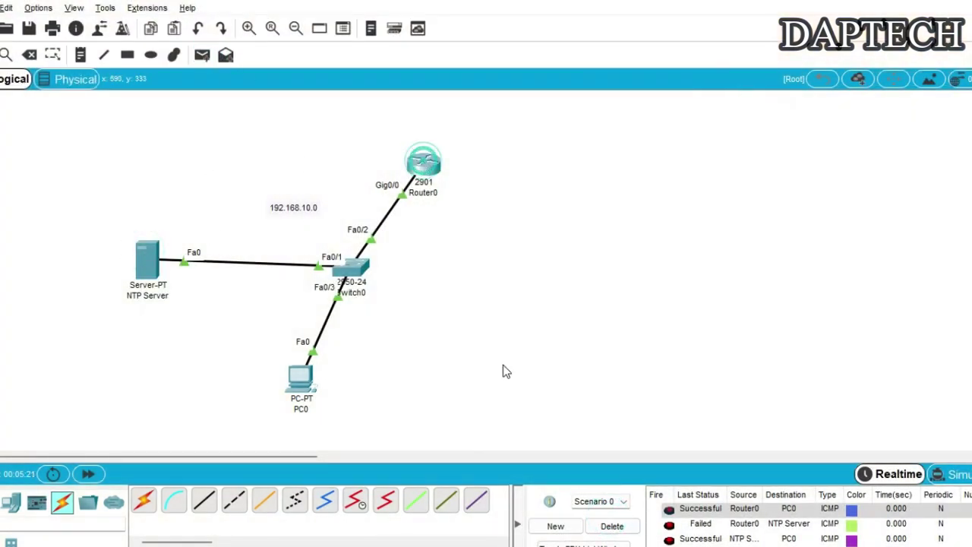
Clear all test packets and send a fresh one from Router0 to the NTP Server.
left_click(612, 527)
left_click(202, 55)
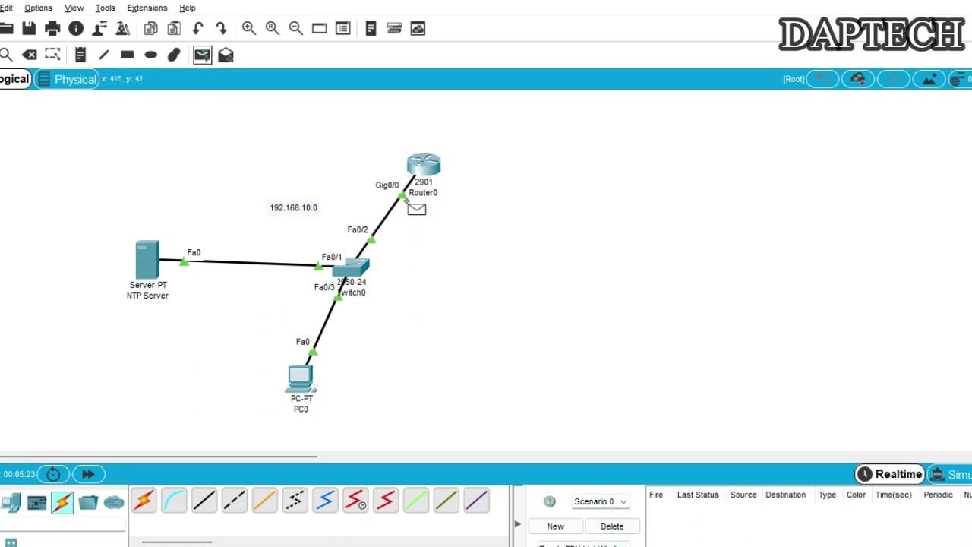
left_click(423, 165)
left_click(150, 264)
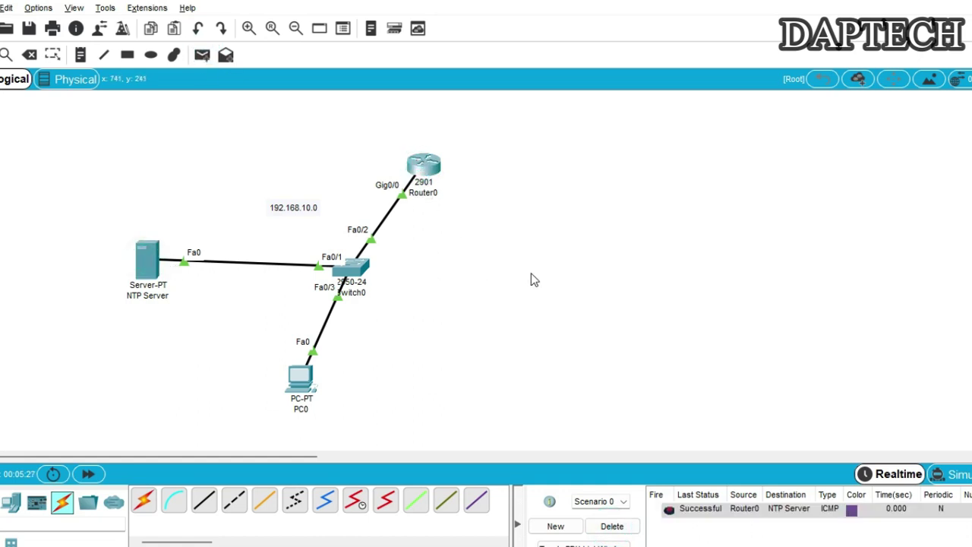
left_click(431, 170)
Configure R1 to use NTP server 192.168.10.2.
left_click_drag(495, 75, 709, 80)
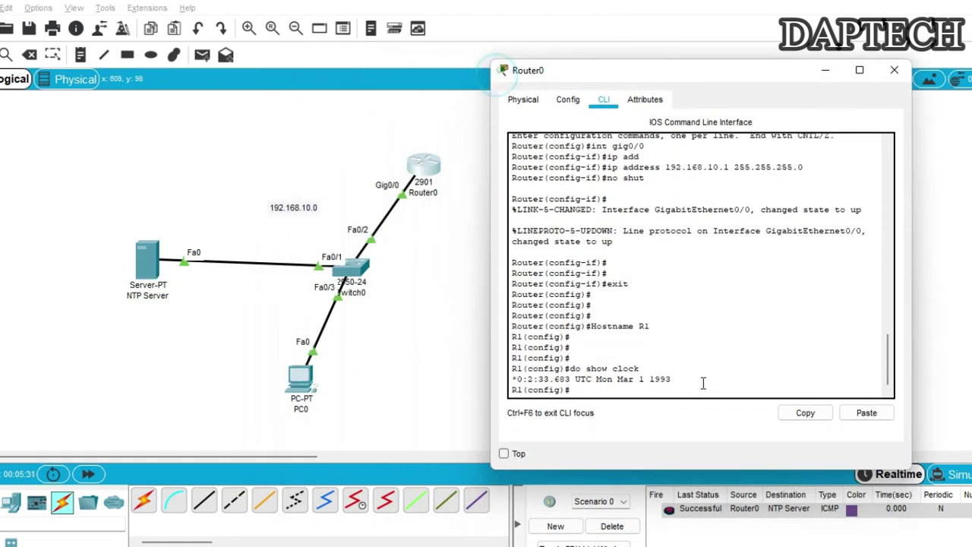
key("Return")
key("Return")
key("Return")
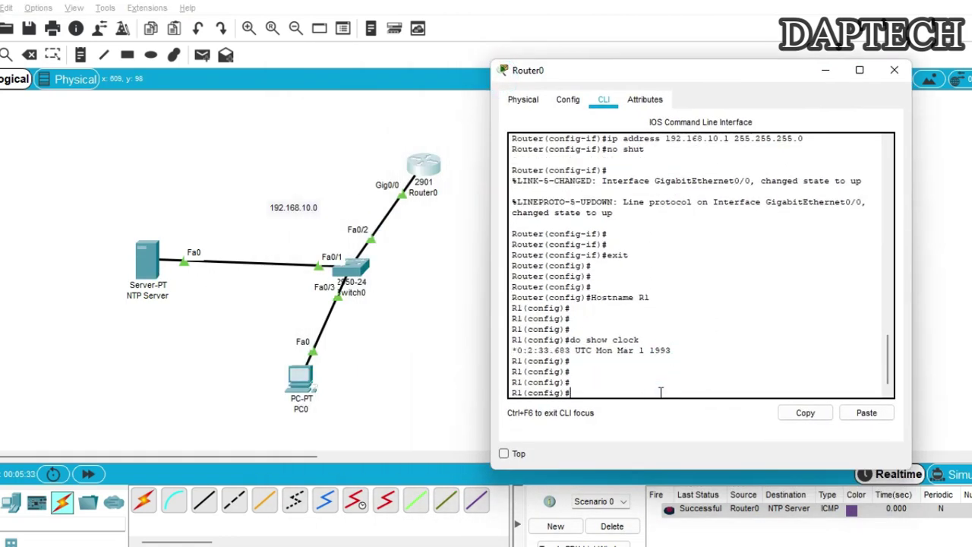
type("NTP server 192.168.10.2")
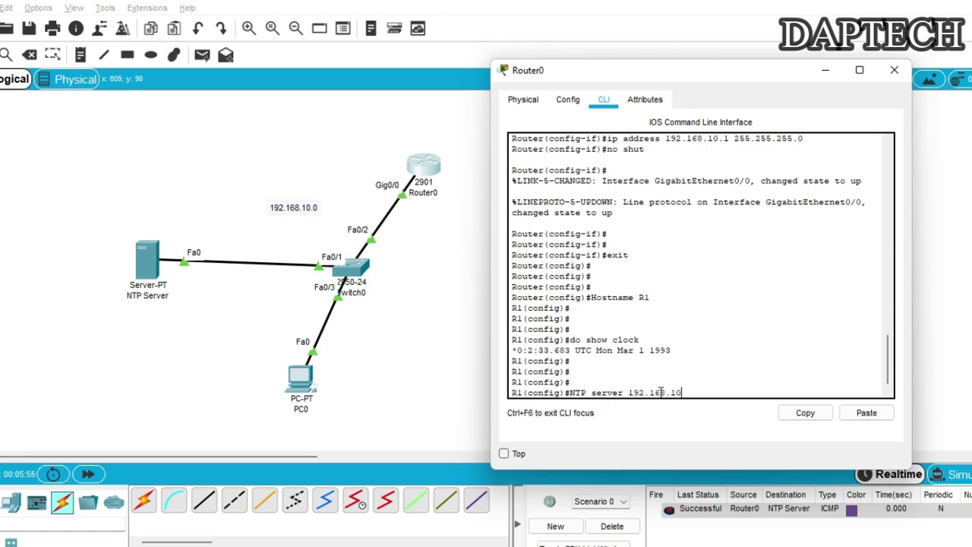
key("Return")
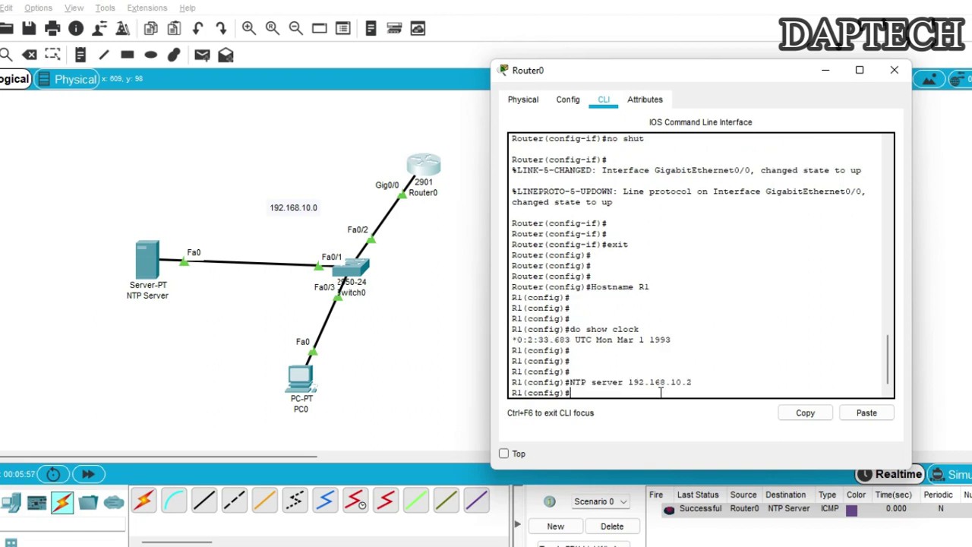
Leave configuration mode, save the configuration with wr, and ping 192.168.10.2.
key("Return")
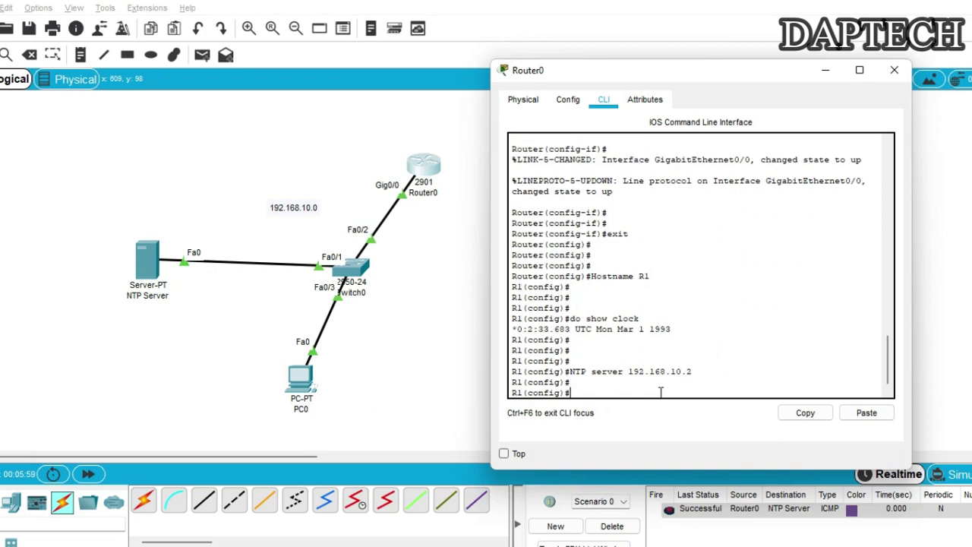
type("exit")
key("Return")
key("Return")
key("Return")
key("Return")
type("wr")
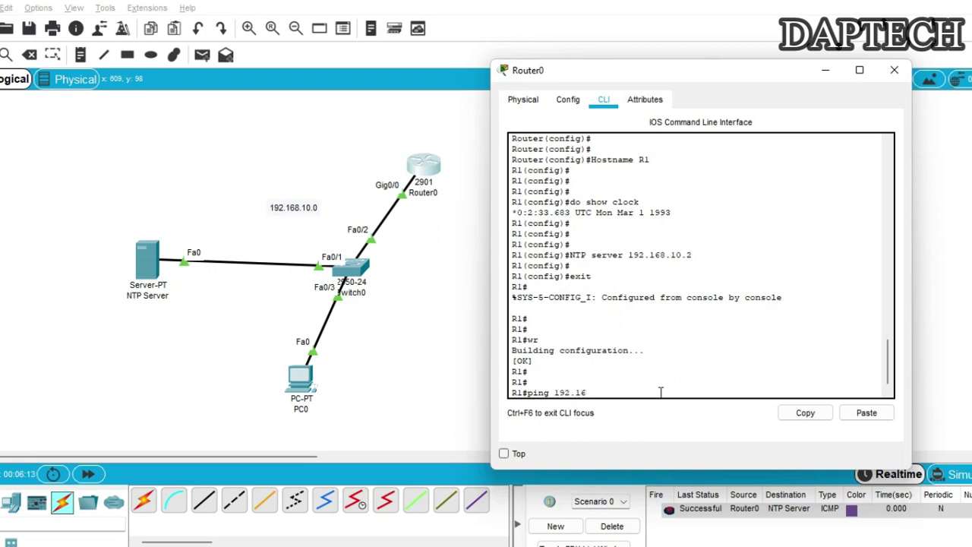
key("Return")
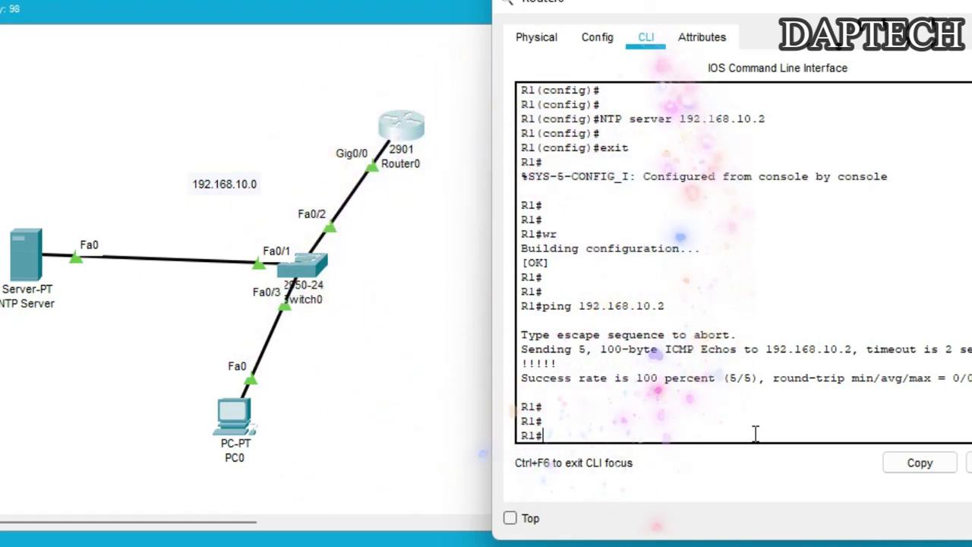
Re-run the ping from Router0 to 192.168.10.2 in its CLI.
left_click(754, 431)
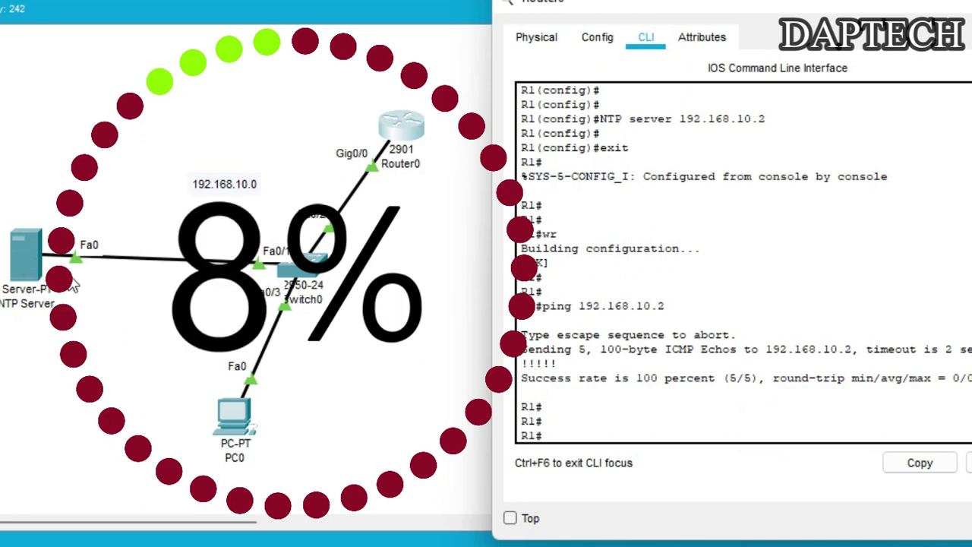
left_click(647, 434)
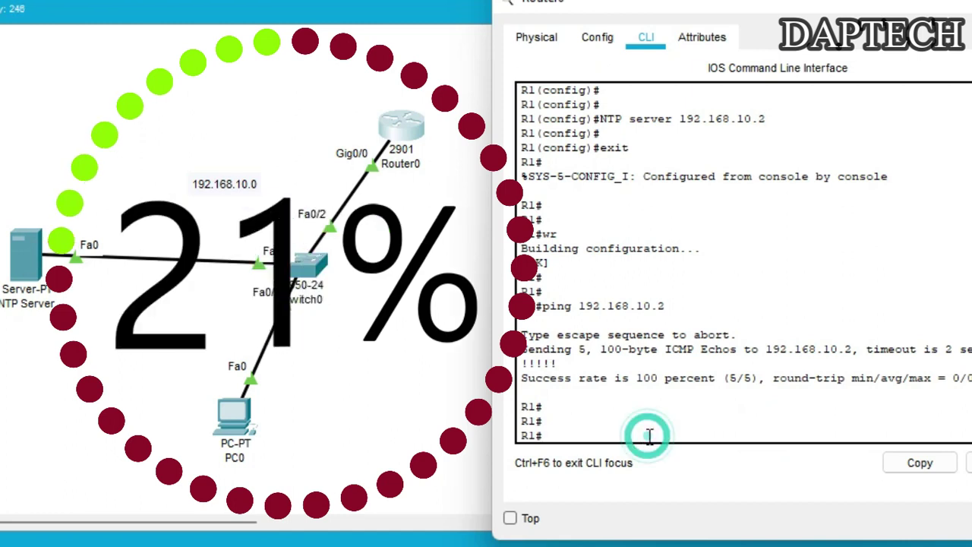
key("Up")
key("Return")
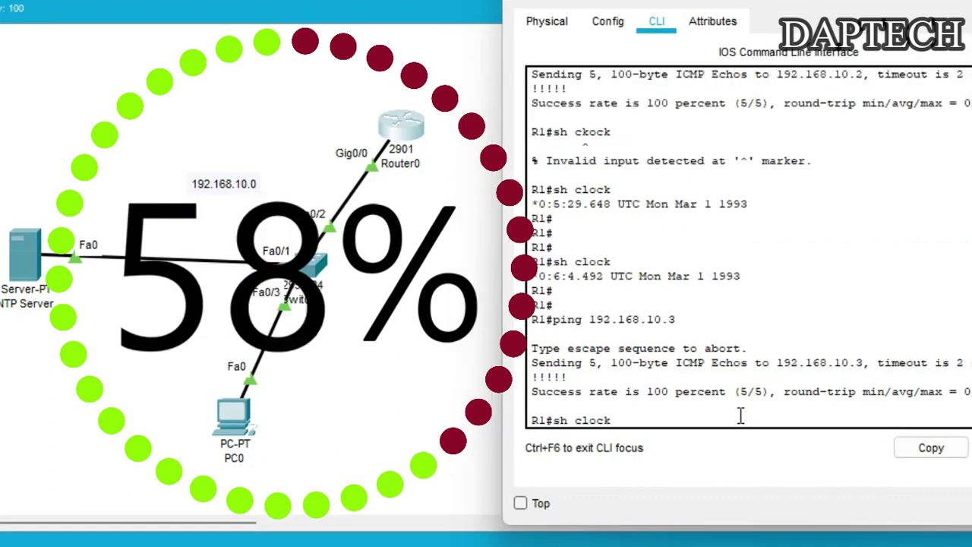
Show the router clock and highlight the synced time 18:48:14.489 UTC Tue Oct 31 2023.
key("Return")
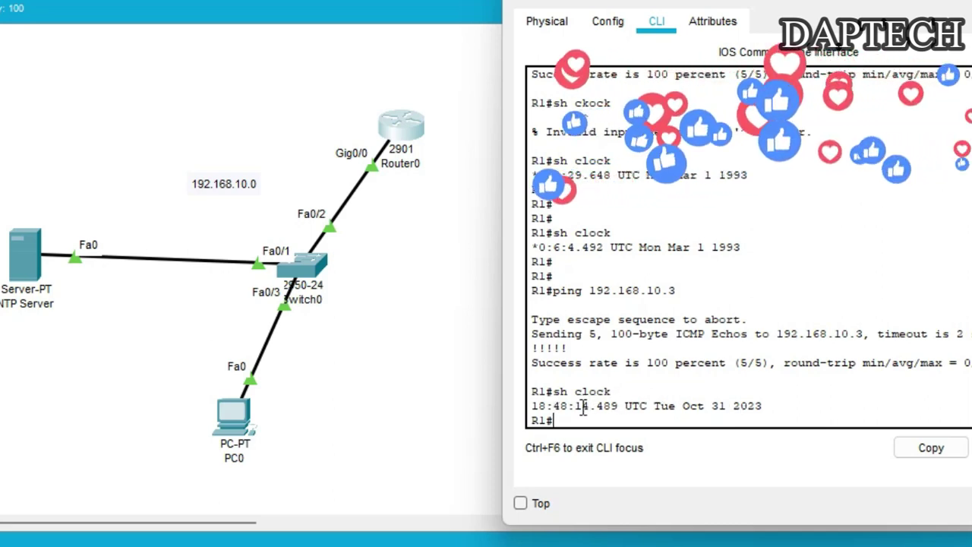
double_click(546, 406)
left_click_drag(643, 406, 811, 403)
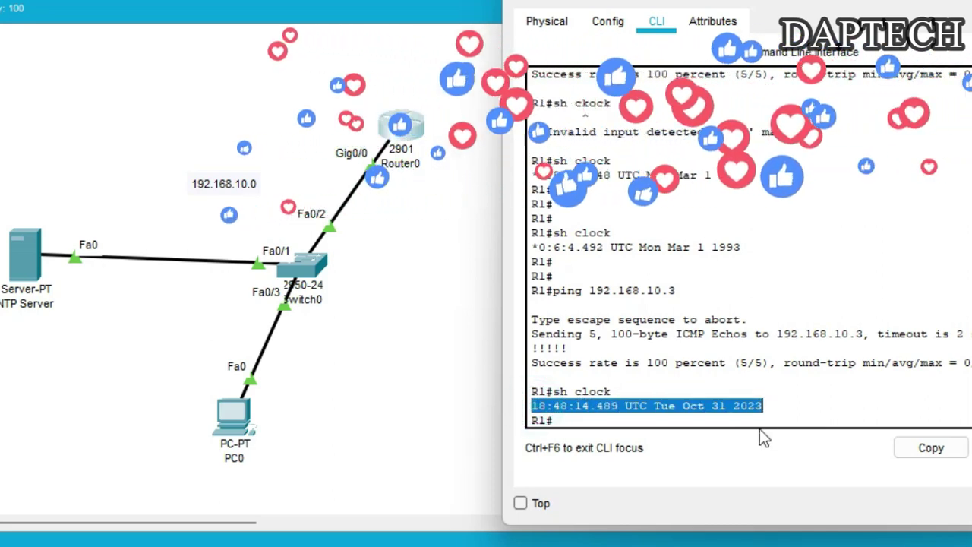
left_click(766, 414)
left_click_drag(767, 414, 532, 406)
left_click(649, 421)
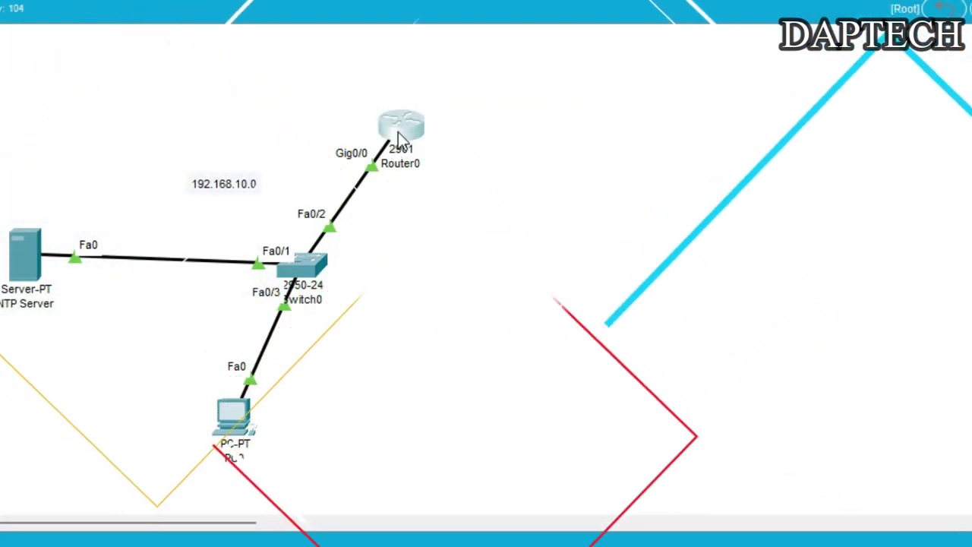
Check Router0's summary popup listing 192.168.10.1/24 on its first interface.
mouse_move(398, 132)
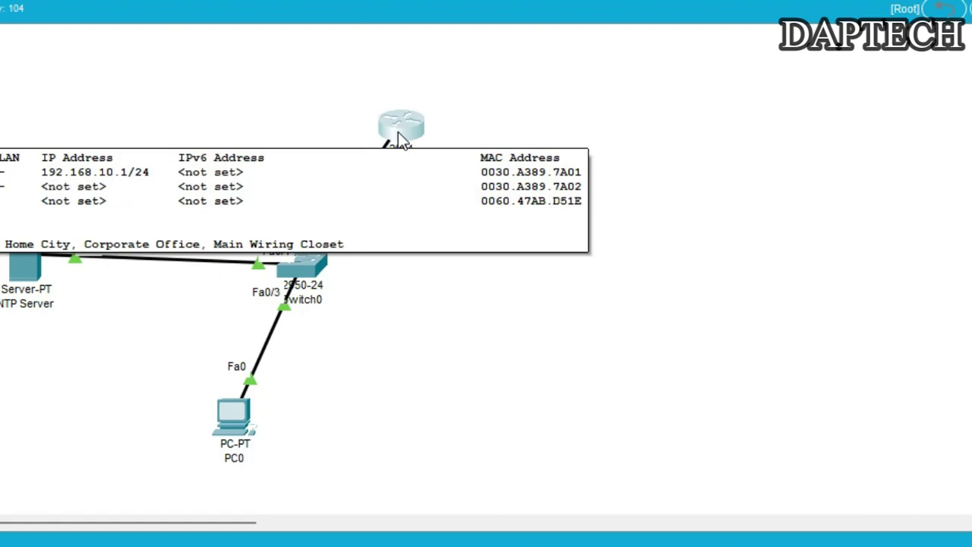